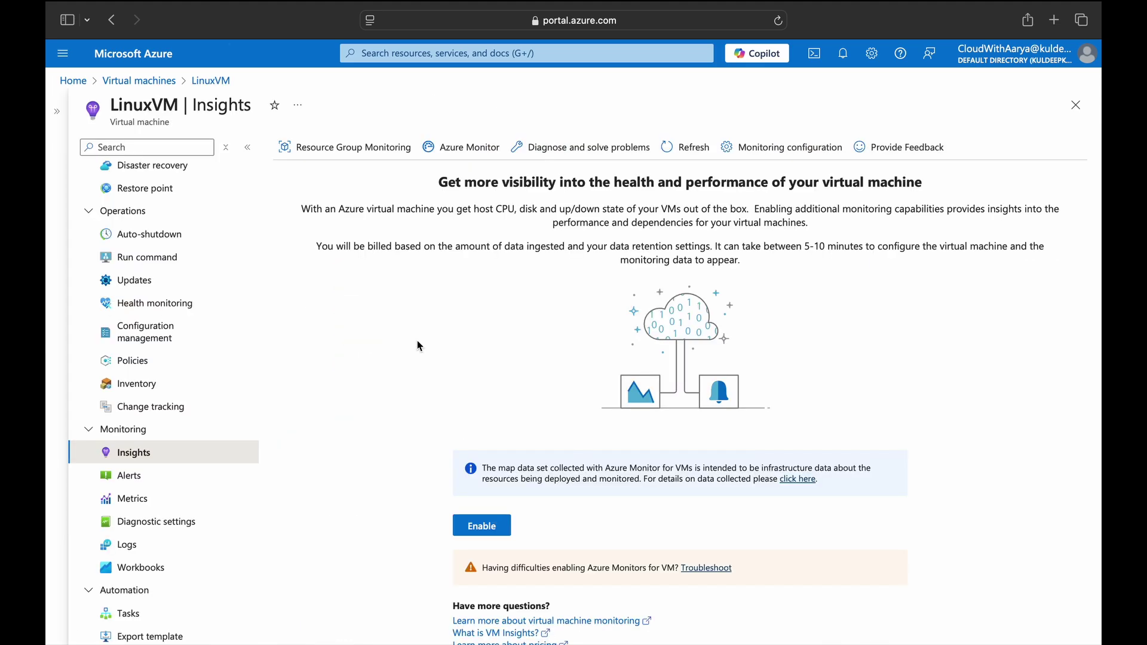
{"action": "scroll", "coordinate": [418, 342], "scroll_direction": "down", "scroll_amount": 1}
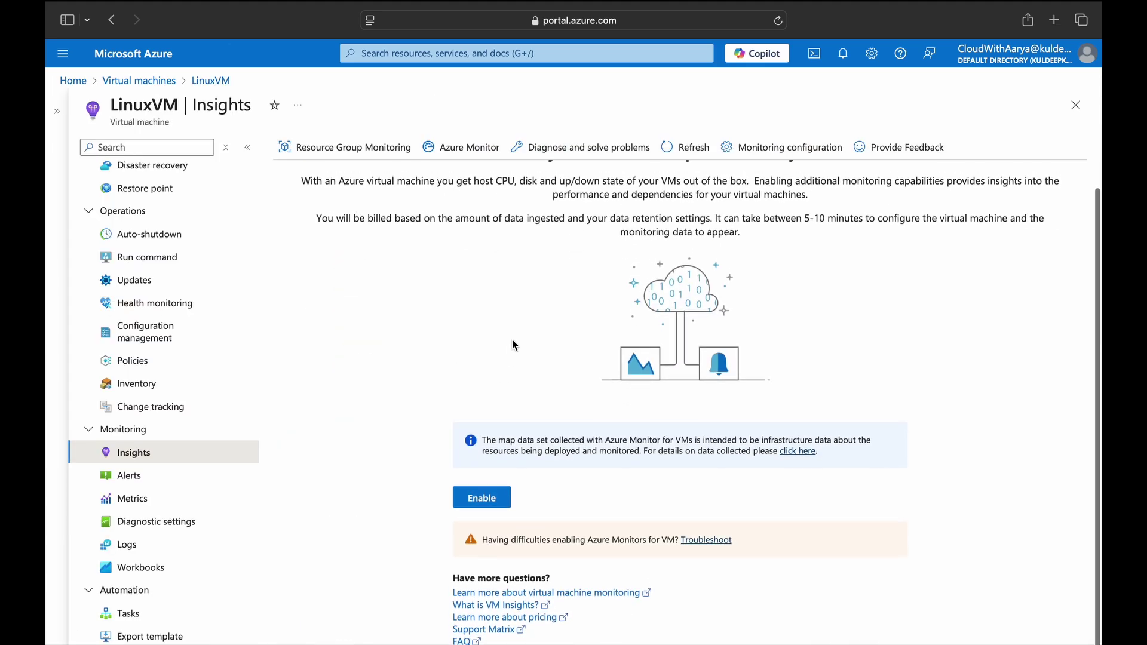
{"action": "left_click", "coordinate": [484, 497]}
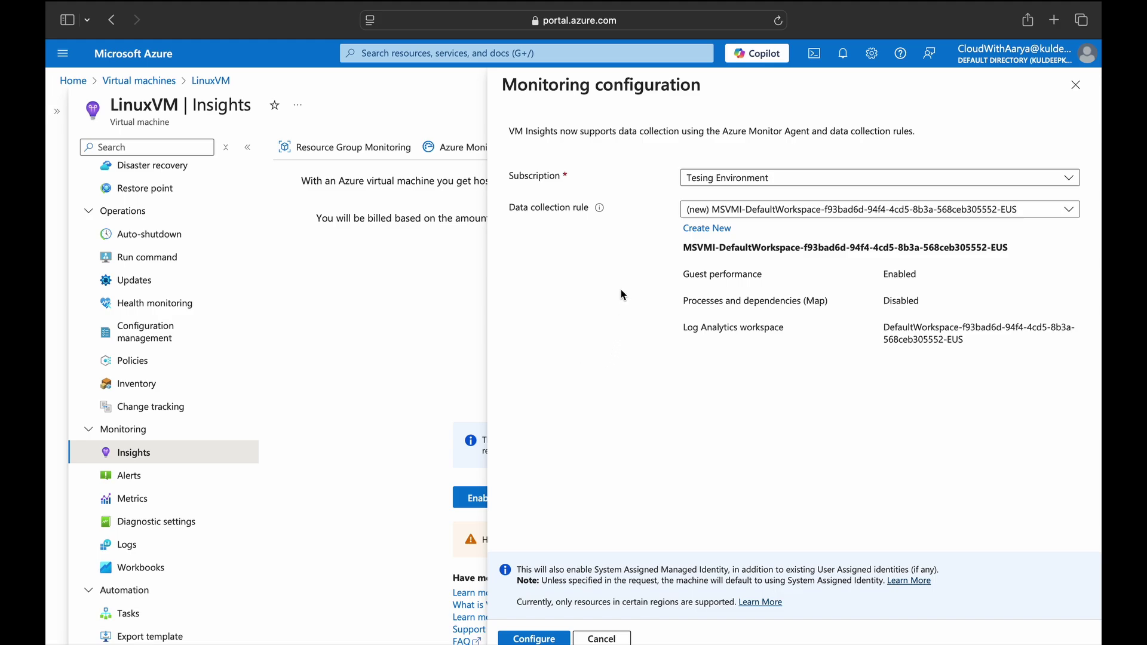
{"action": "left_click", "coordinate": [692, 209]}
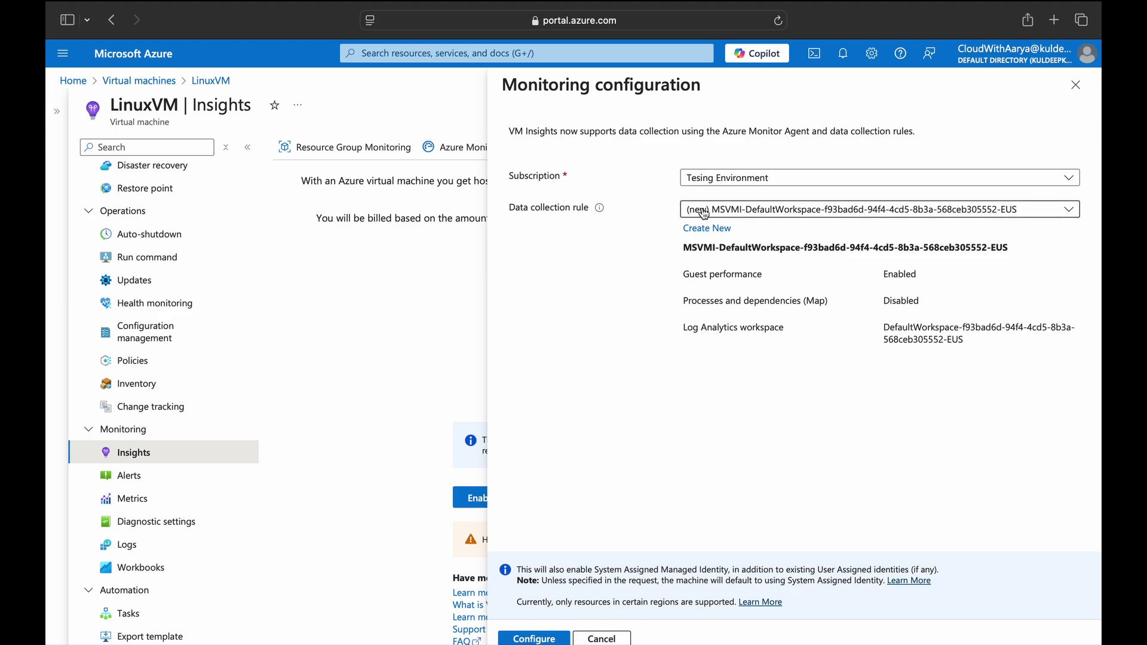
{"action": "left_click", "coordinate": [693, 241]}
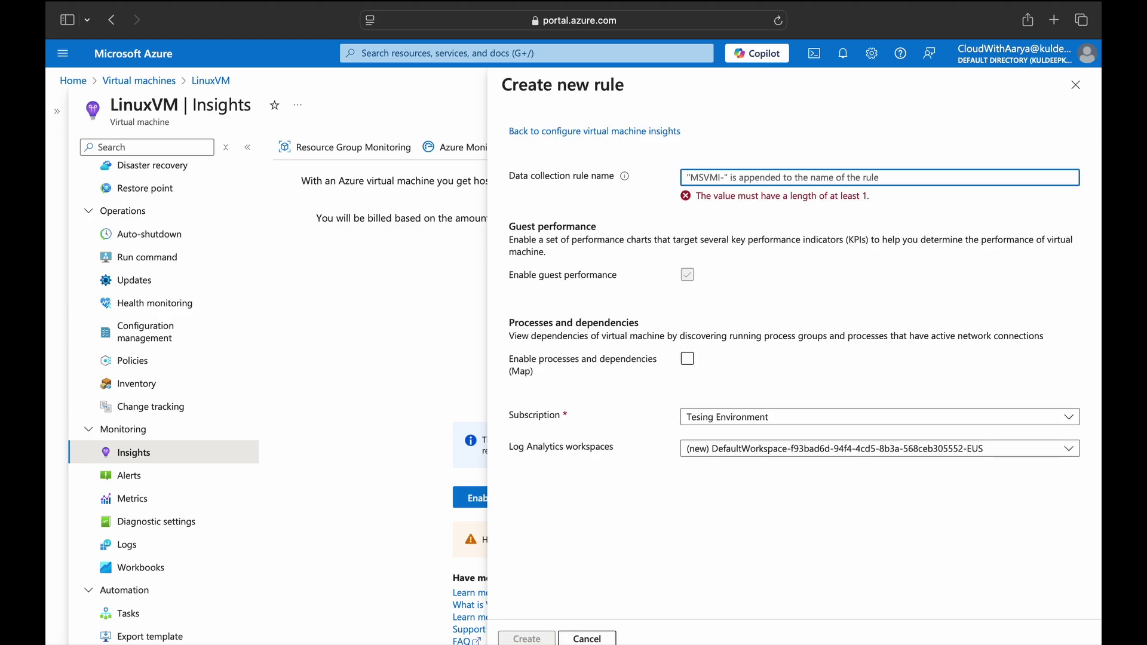
{"action": "type", "text": "MyVMs"}
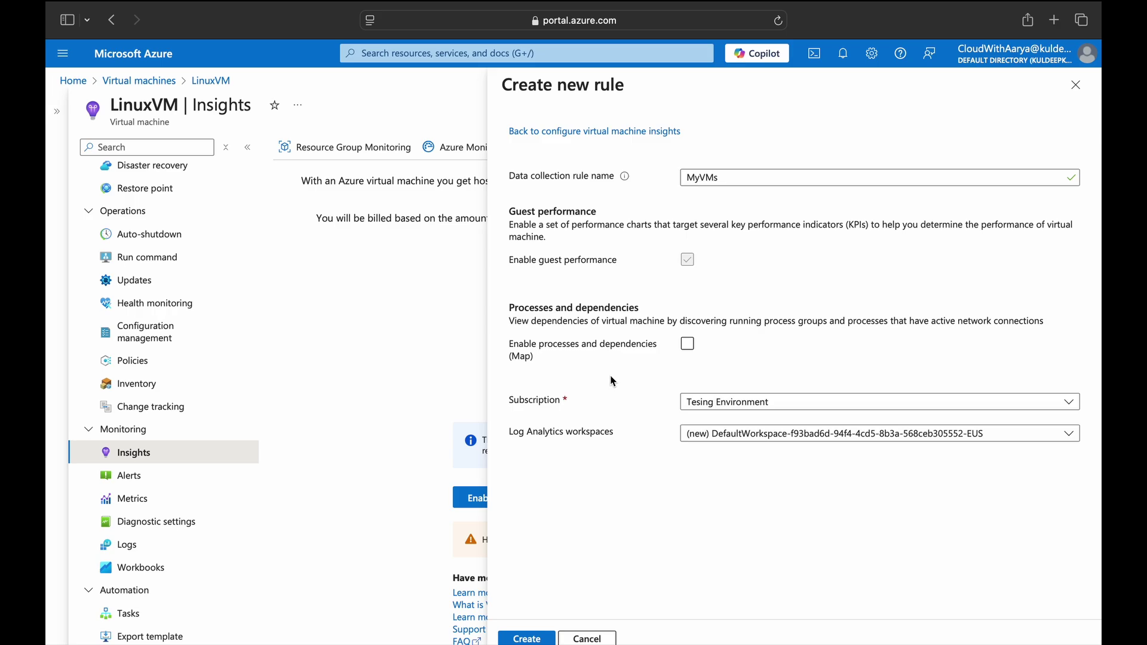
{"action": "left_click", "coordinate": [687, 344]}
{"action": "left_click", "coordinate": [699, 434]}
{"action": "left_click", "coordinate": [657, 472]}
{"action": "left_click", "coordinate": [587, 638]}
{"action": "left_click", "coordinate": [707, 353]}
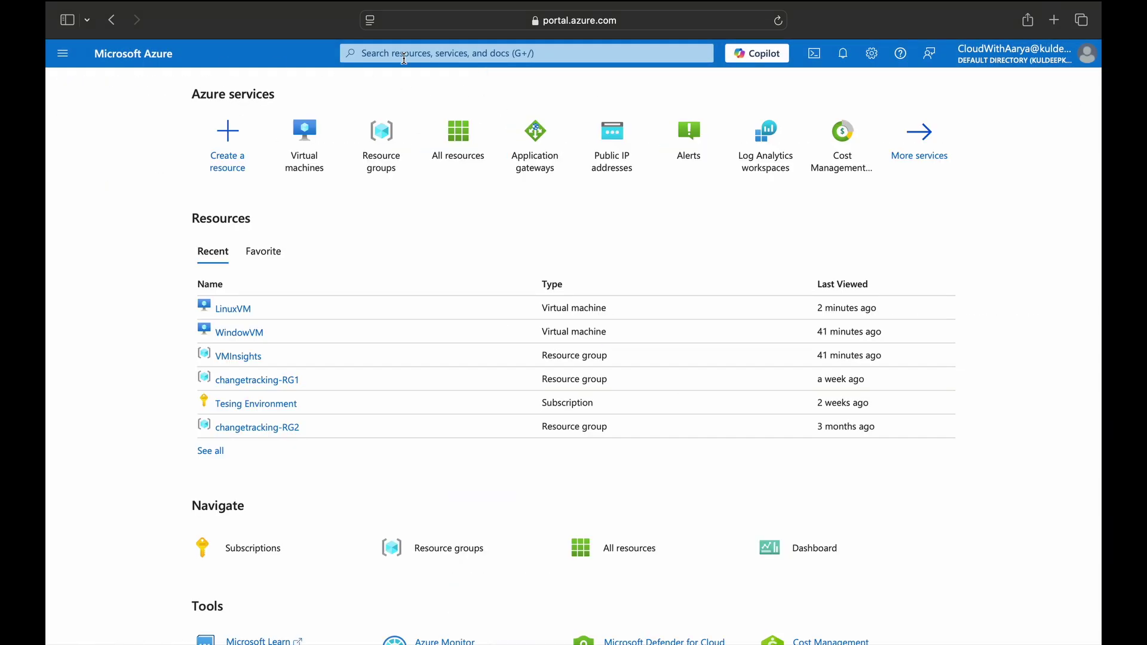
Search the portal for the Monitor service and open the insights configuration for virtual machines.
{"action": "left_click", "coordinate": [370, 53]}
{"action": "type", "text": "azu"}
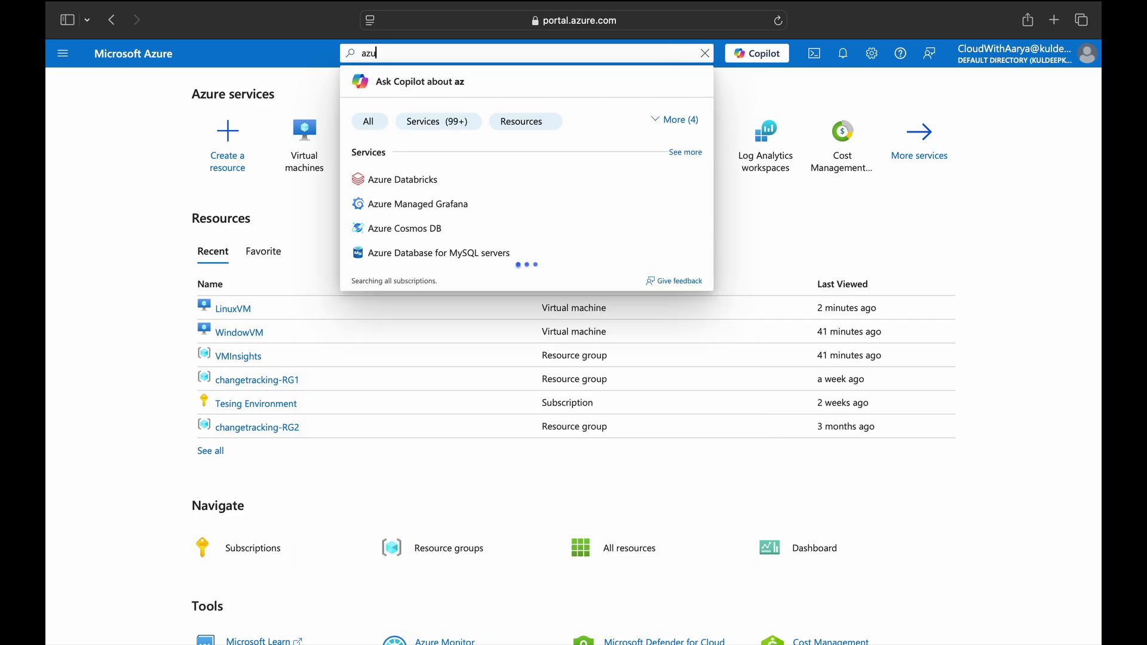
{"action": "type", "text": "re monitor"}
{"action": "double_click", "coordinate": [374, 54]}
{"action": "key", "text": "BackSpace"}
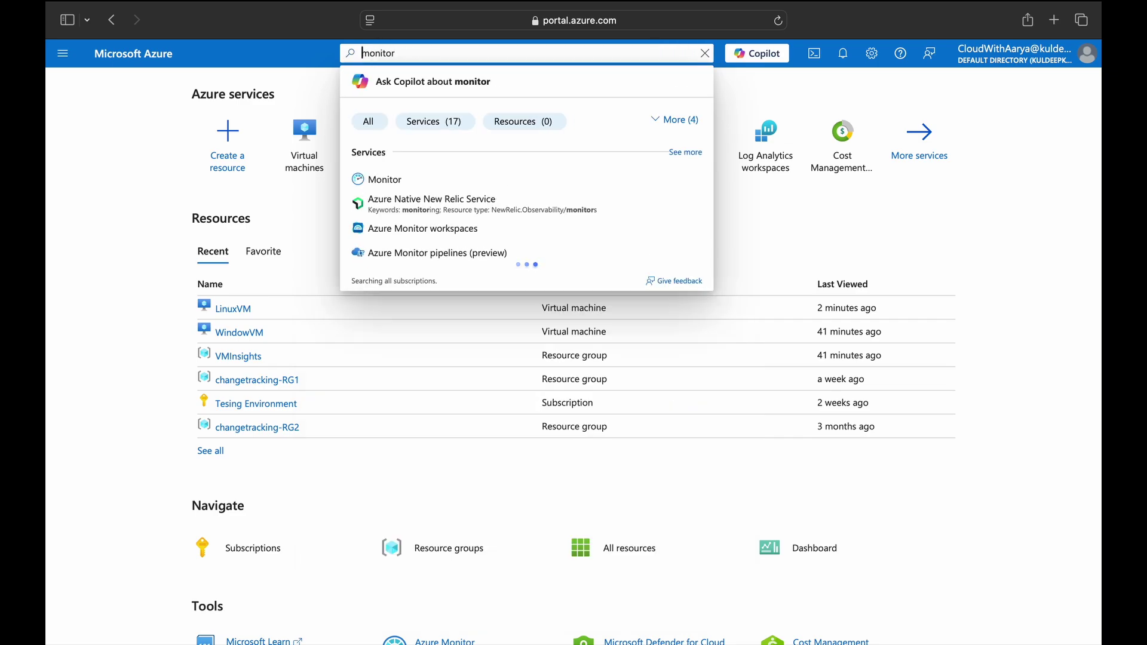
{"action": "left_click", "coordinate": [411, 179]}
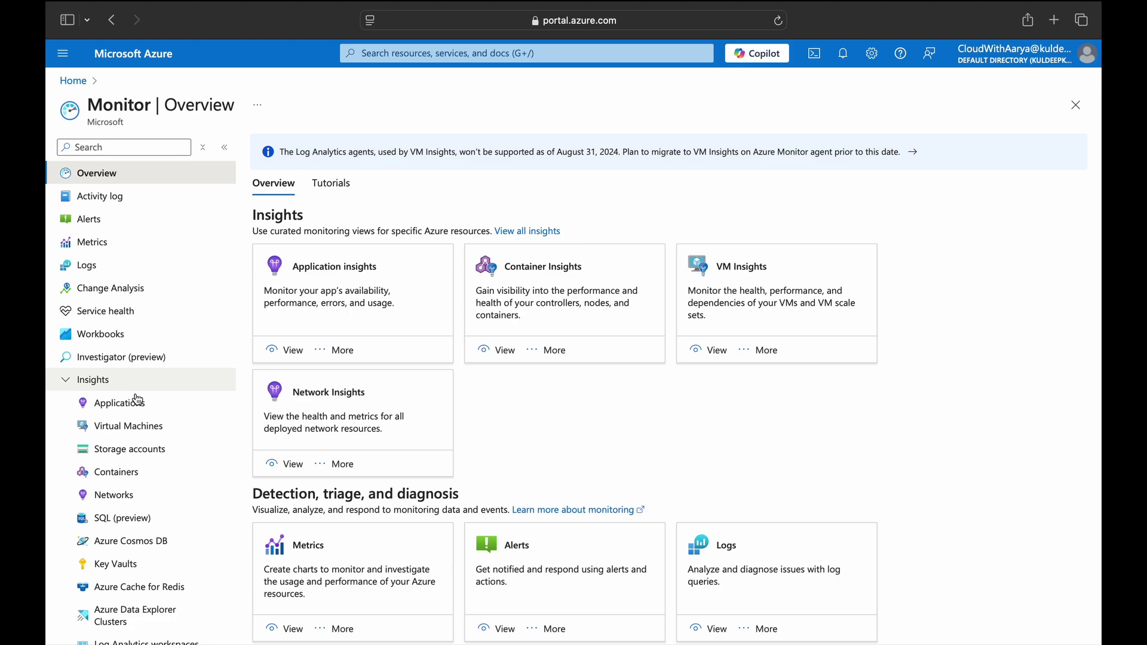
{"action": "left_click", "coordinate": [134, 427]}
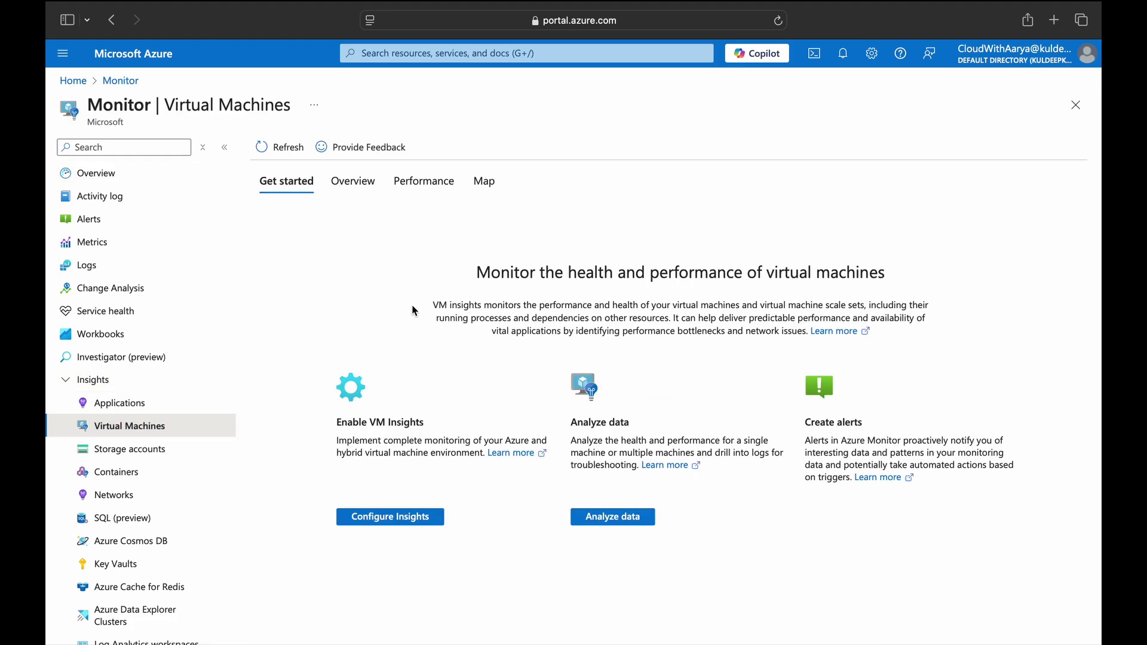
{"action": "left_click", "coordinate": [390, 516]}
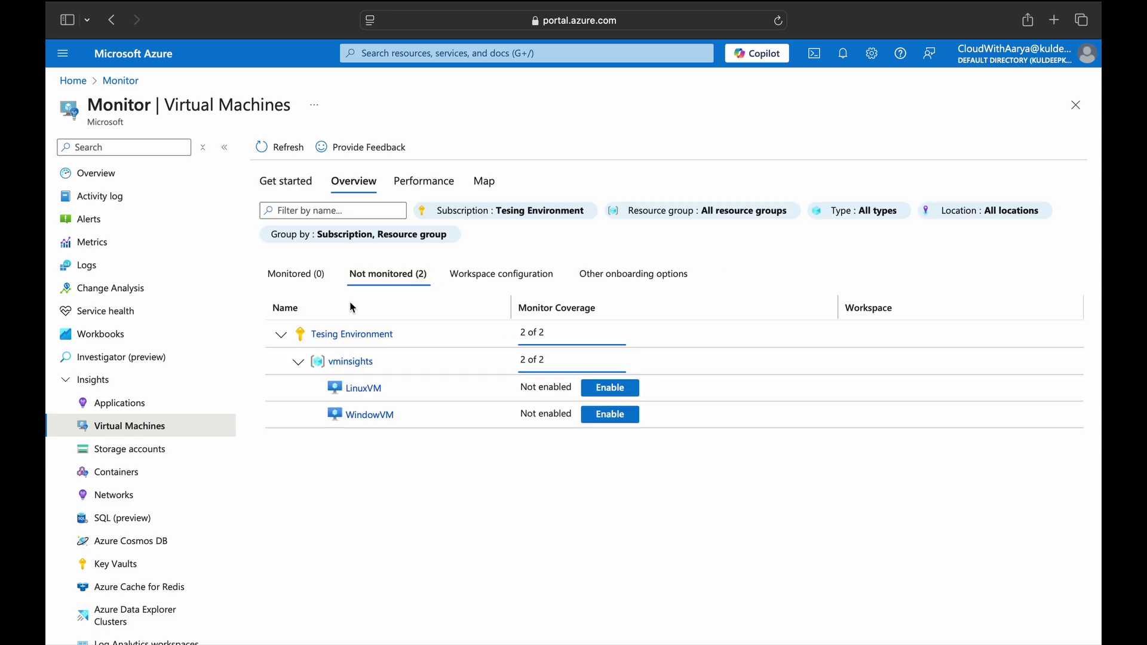
Review the monitored and not monitored machines, the workspace configuration and the other onboarding options.
{"action": "left_click", "coordinate": [302, 274]}
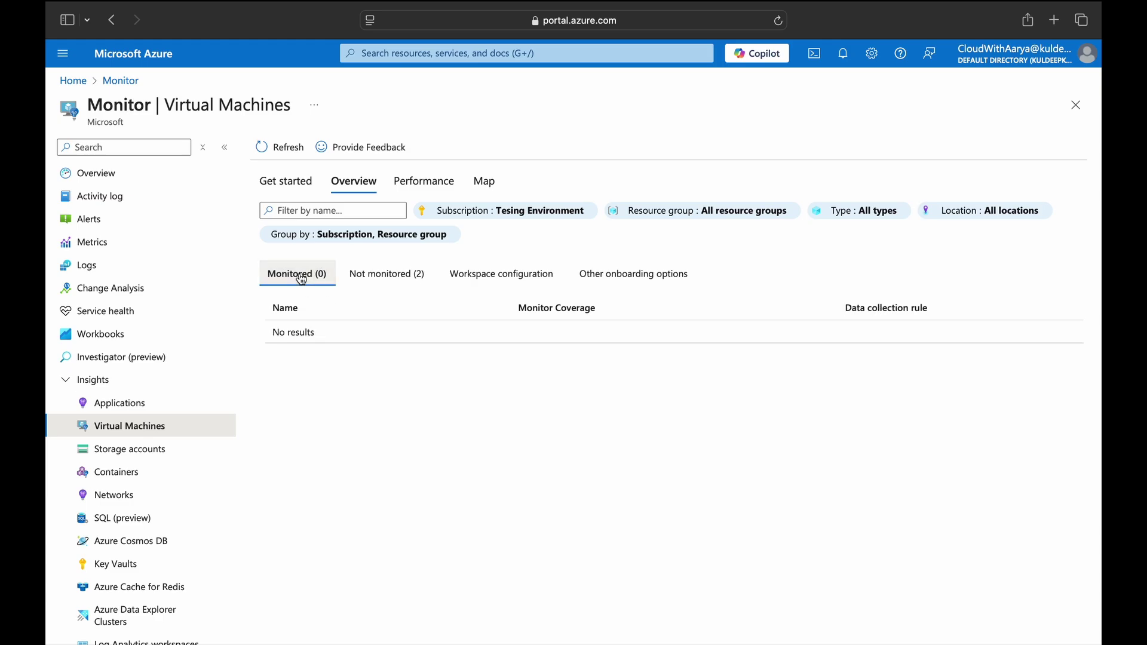
{"action": "left_click", "coordinate": [390, 277]}
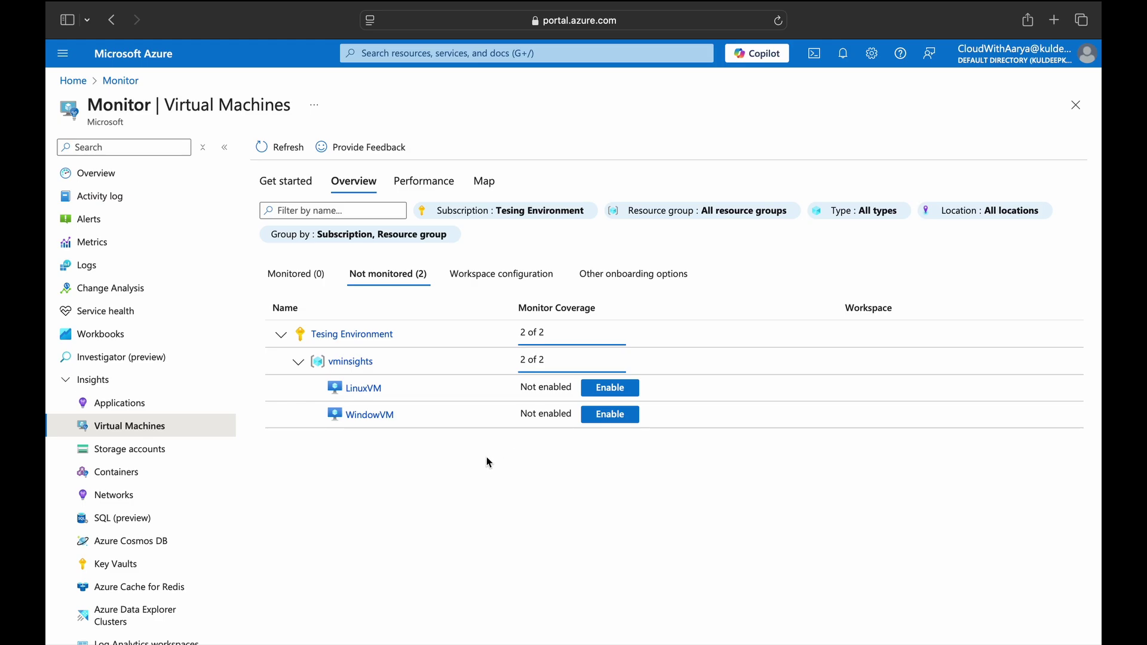
{"action": "left_click", "coordinate": [502, 275]}
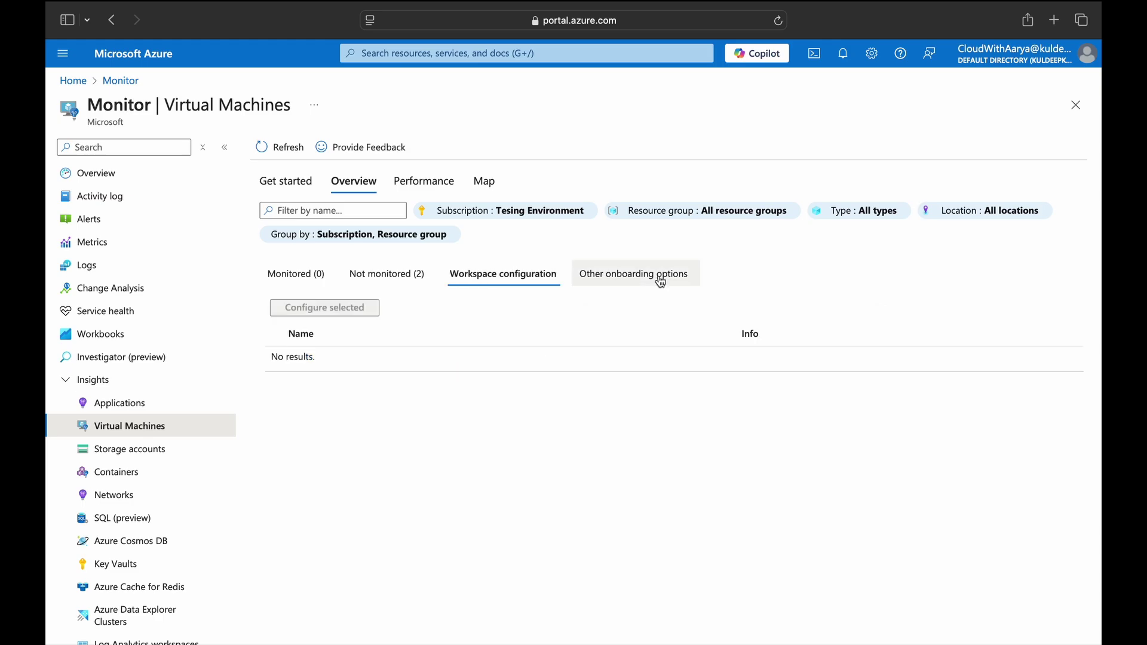
{"action": "left_click", "coordinate": [661, 281]}
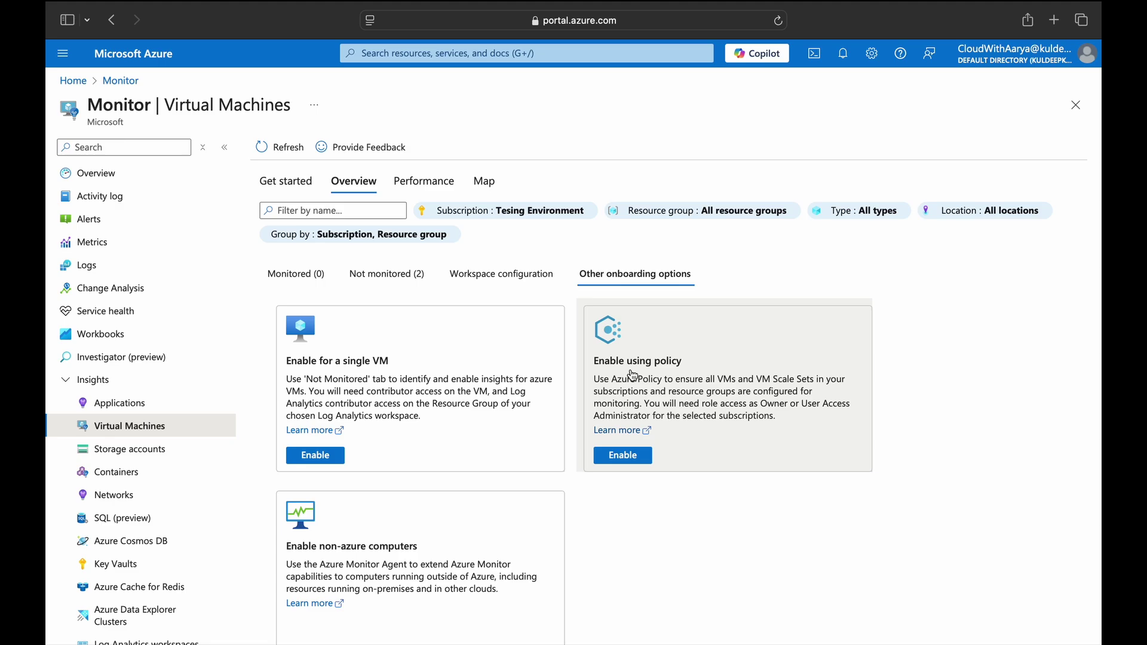
{"action": "left_click", "coordinate": [403, 278]}
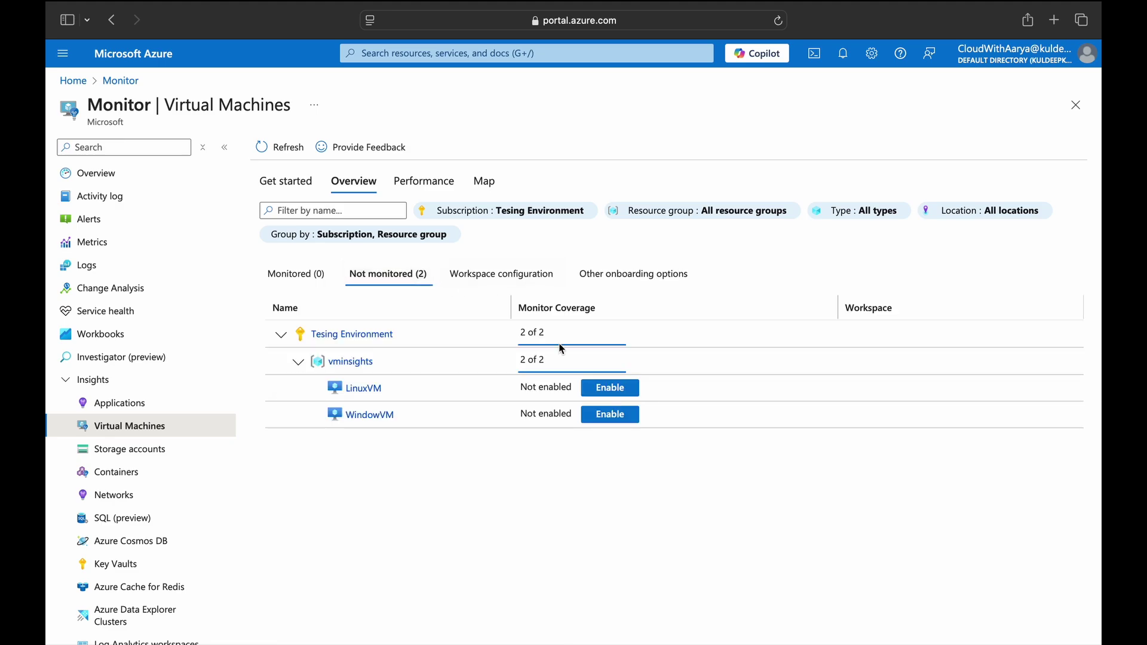
Start enabling insights for LinuxVM with a new data collection rule named VMMonitoring that includes processes and dependencies (Map).
{"action": "left_click", "coordinate": [608, 393]}
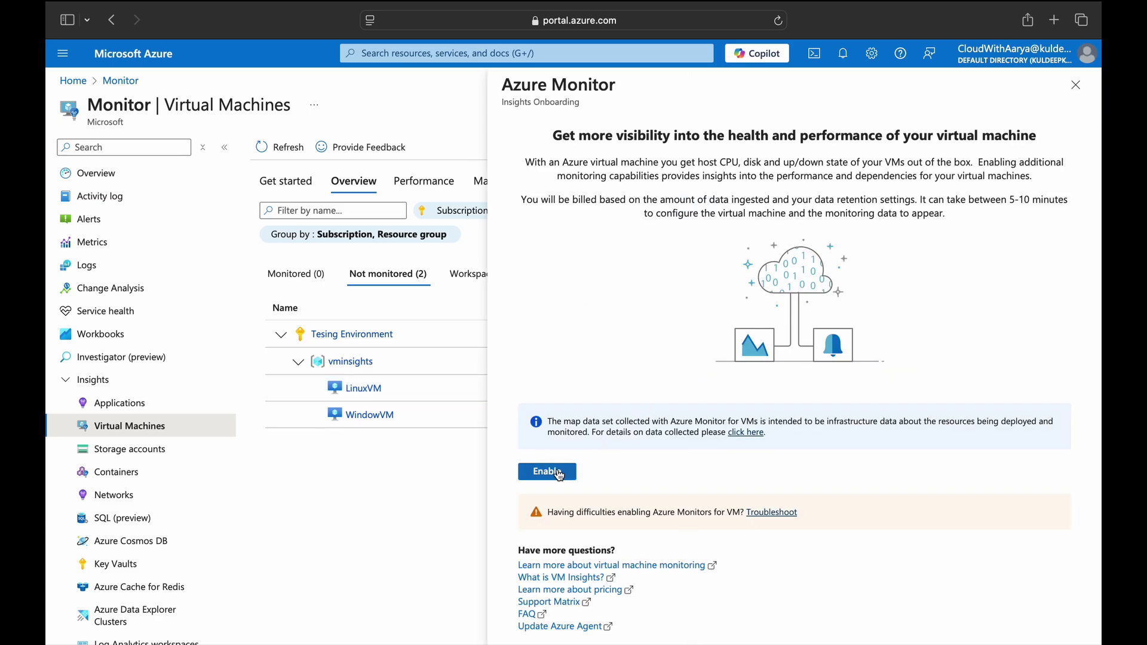
{"action": "left_click", "coordinate": [569, 472]}
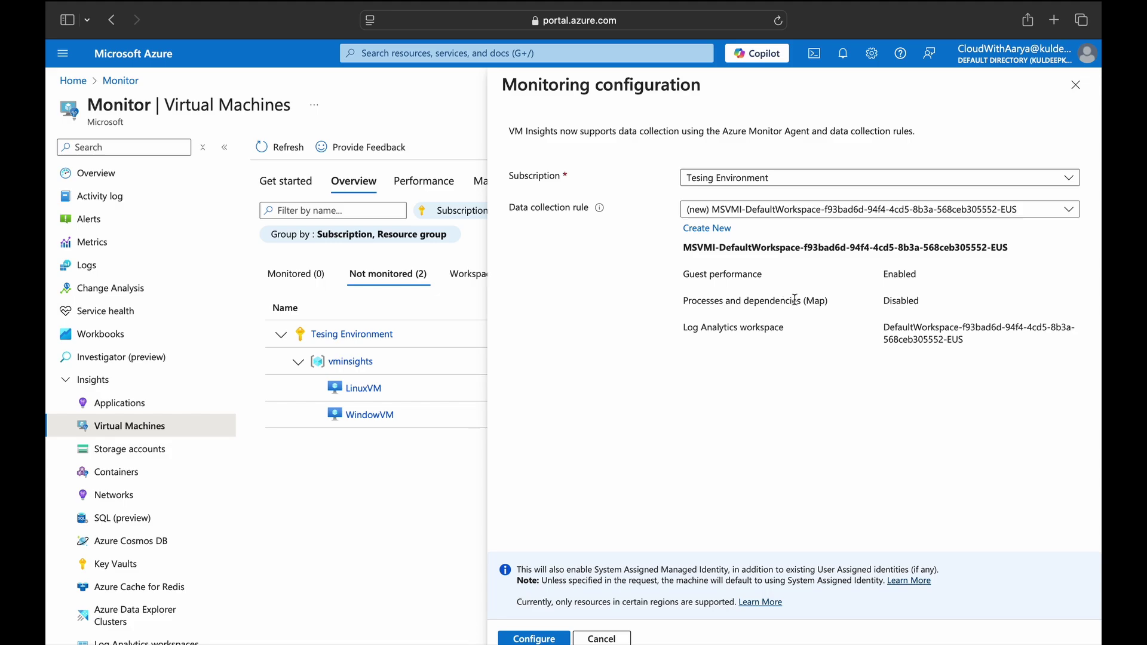
{"action": "left_click", "coordinate": [706, 229]}
{"action": "type", "text": "VM"}
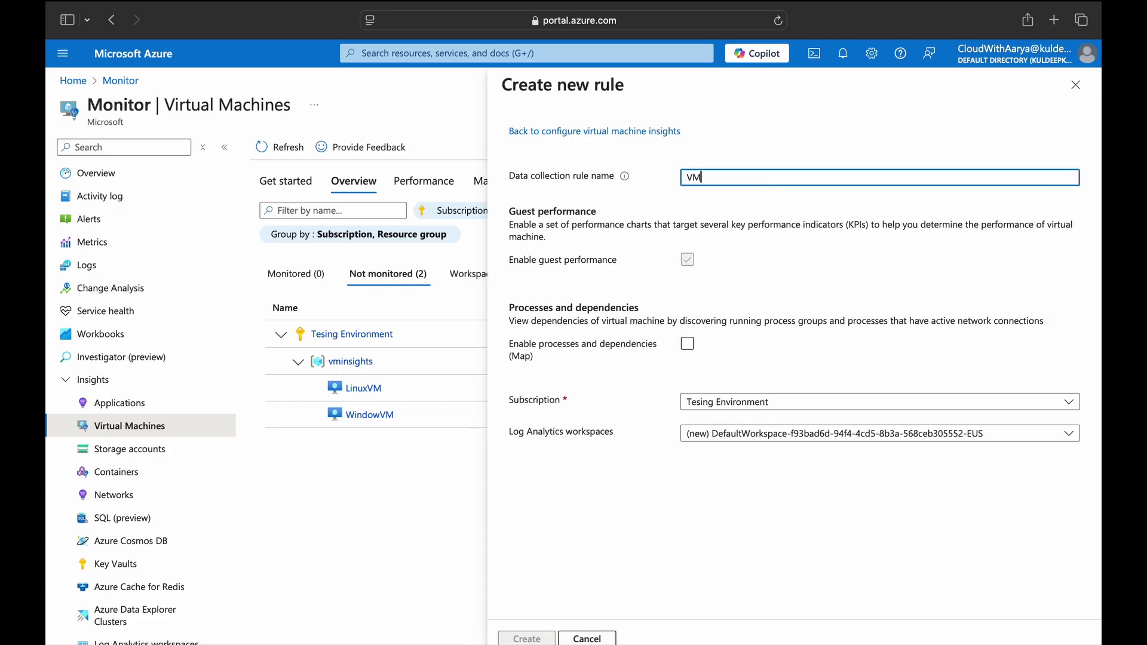
{"action": "type", "text": "Monitoring"}
{"action": "left_click", "coordinate": [687, 345]}
{"action": "left_click", "coordinate": [688, 345]}
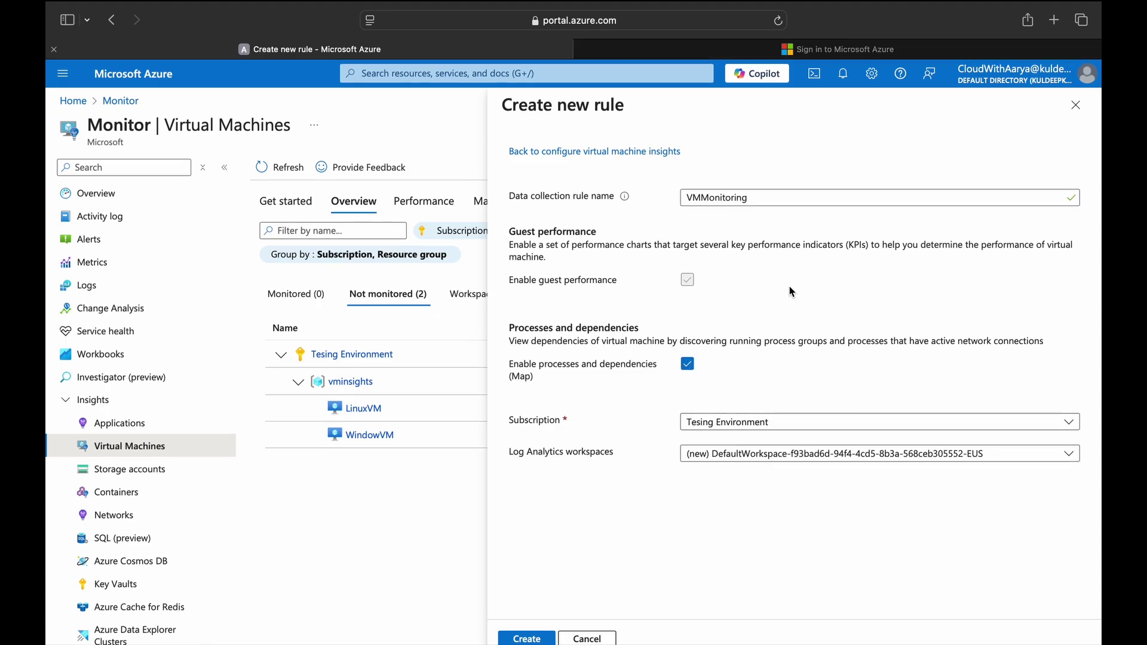
Search for Log Analytics in a second Azure portal tab and open the Log Analytics workspaces service.
{"action": "left_click", "coordinate": [833, 49]}
{"action": "left_click", "coordinate": [545, 73]}
{"action": "type", "text": "log a"}
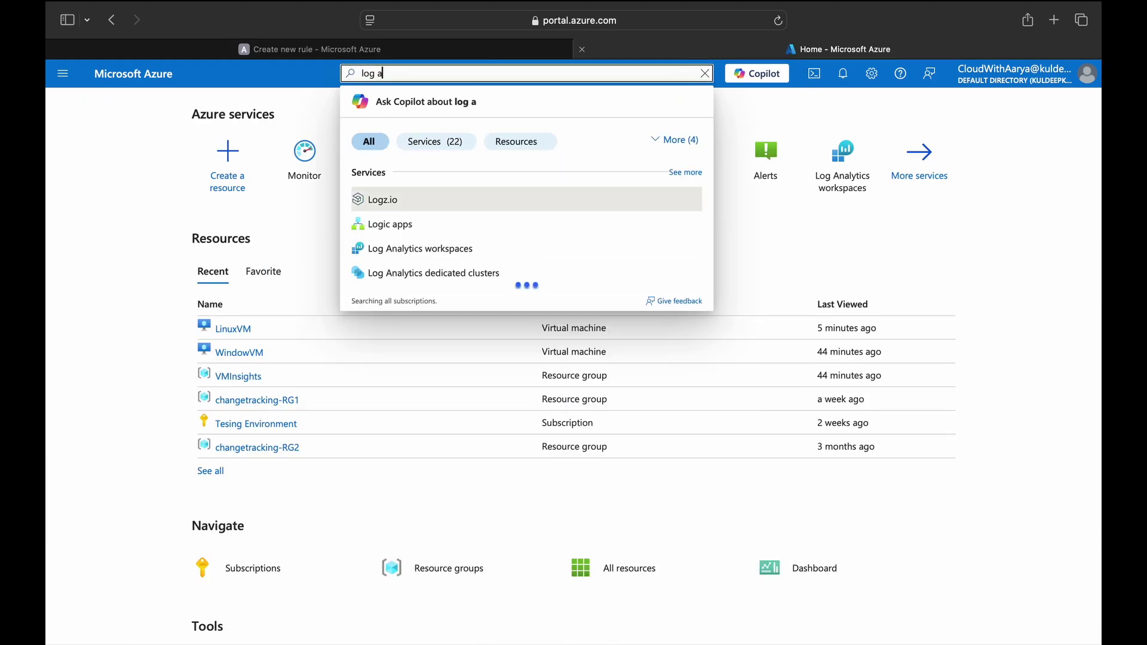
{"action": "left_click", "coordinate": [366, 226]}
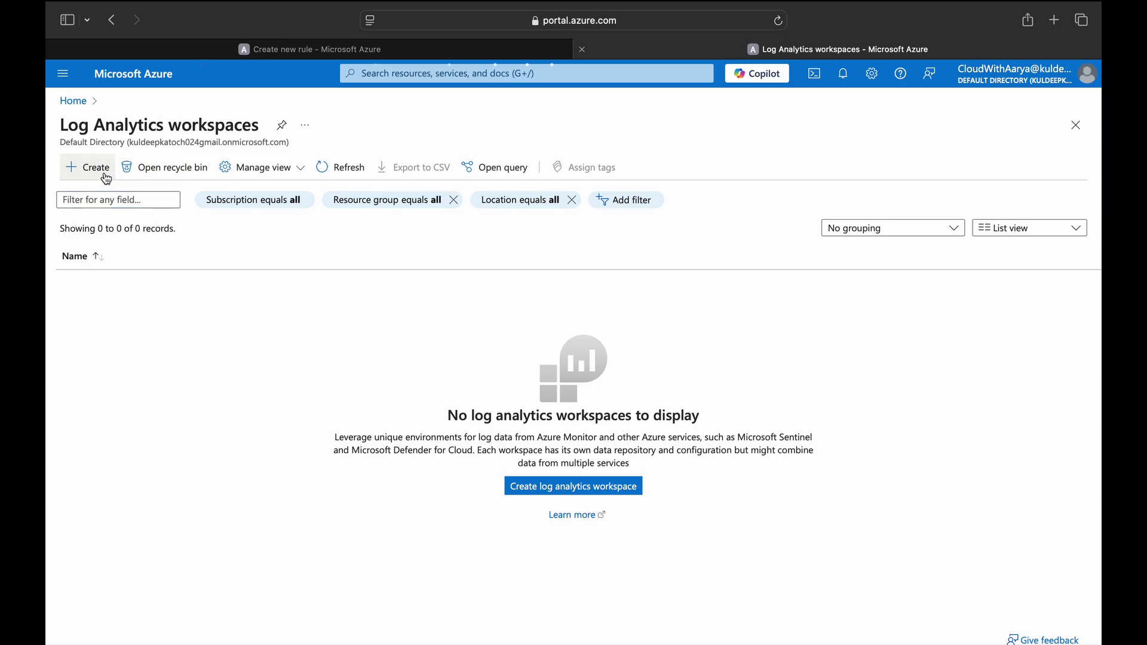
Create a Log Analytics workspace named VMInsights in the VMInsights resource group without tags.
{"action": "left_click", "coordinate": [107, 179]}
{"action": "left_click", "coordinate": [404, 415]}
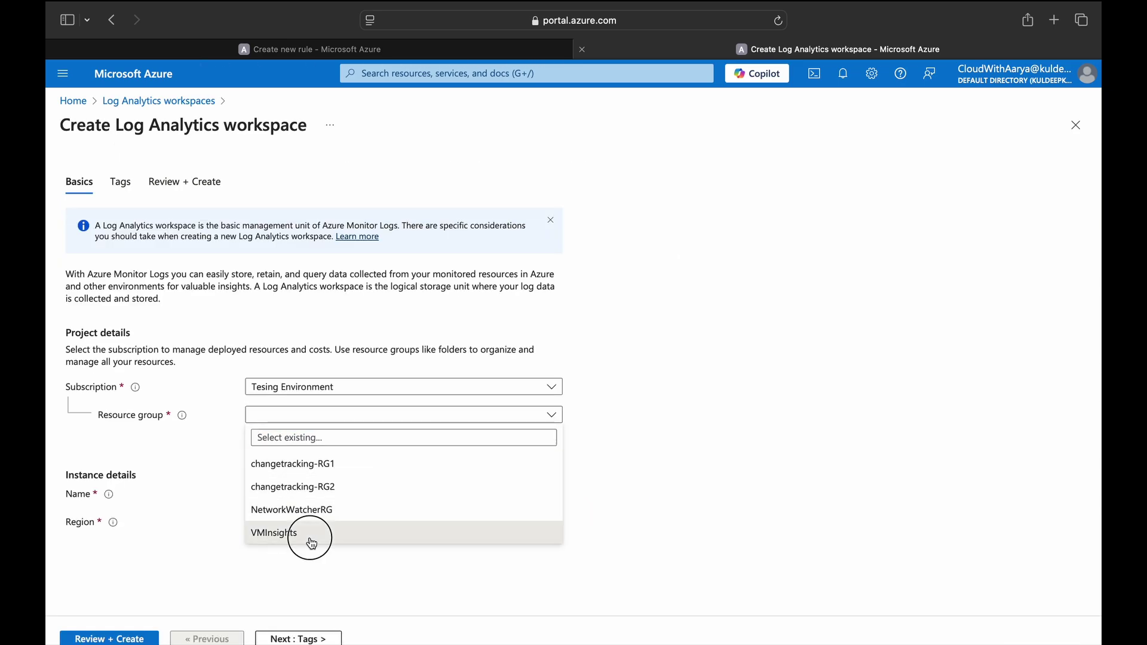
{"action": "left_click", "coordinate": [308, 539]}
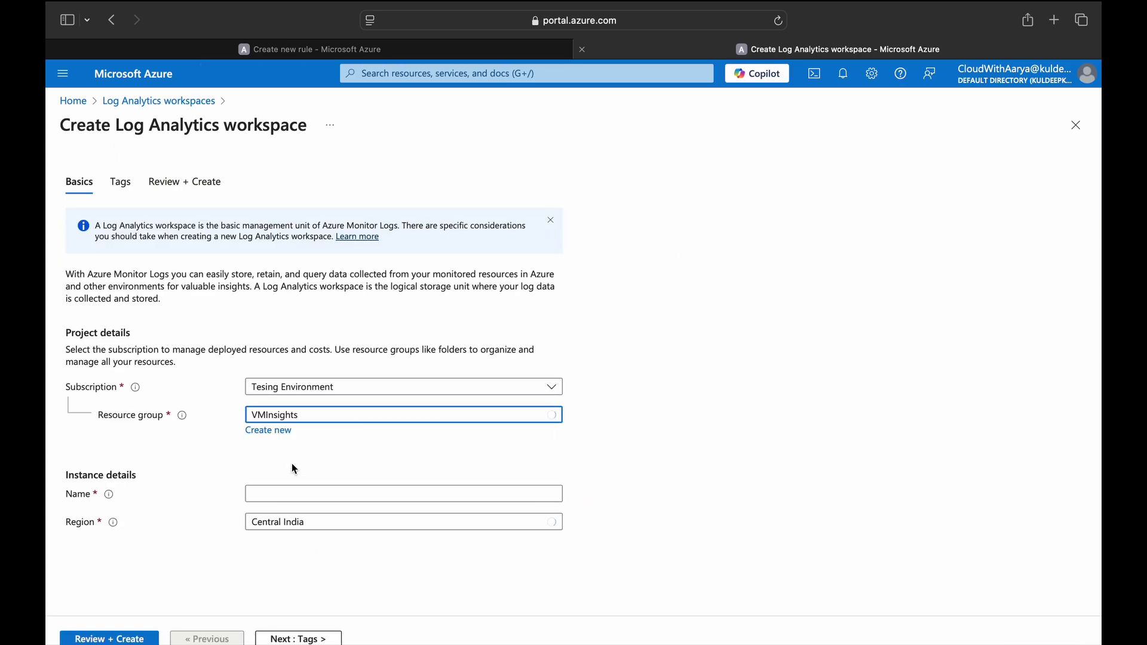
{"action": "left_click", "coordinate": [307, 494]}
{"action": "type", "text": "VMInsight"}
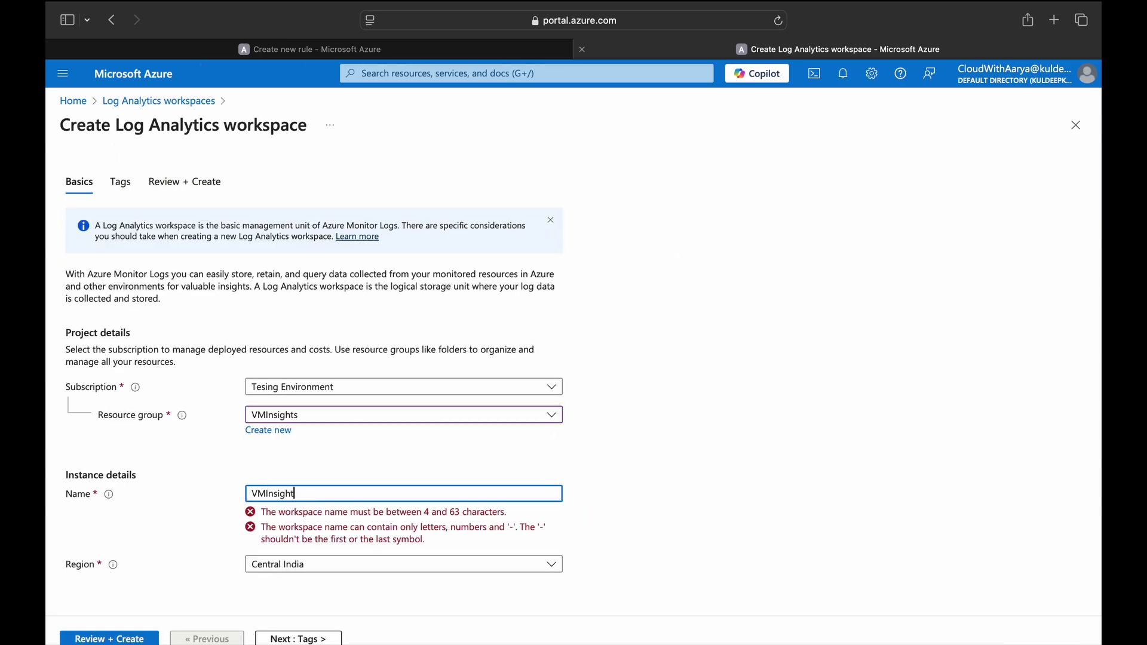
{"action": "type", "text": "s"}
{"action": "left_click", "coordinate": [302, 639]}
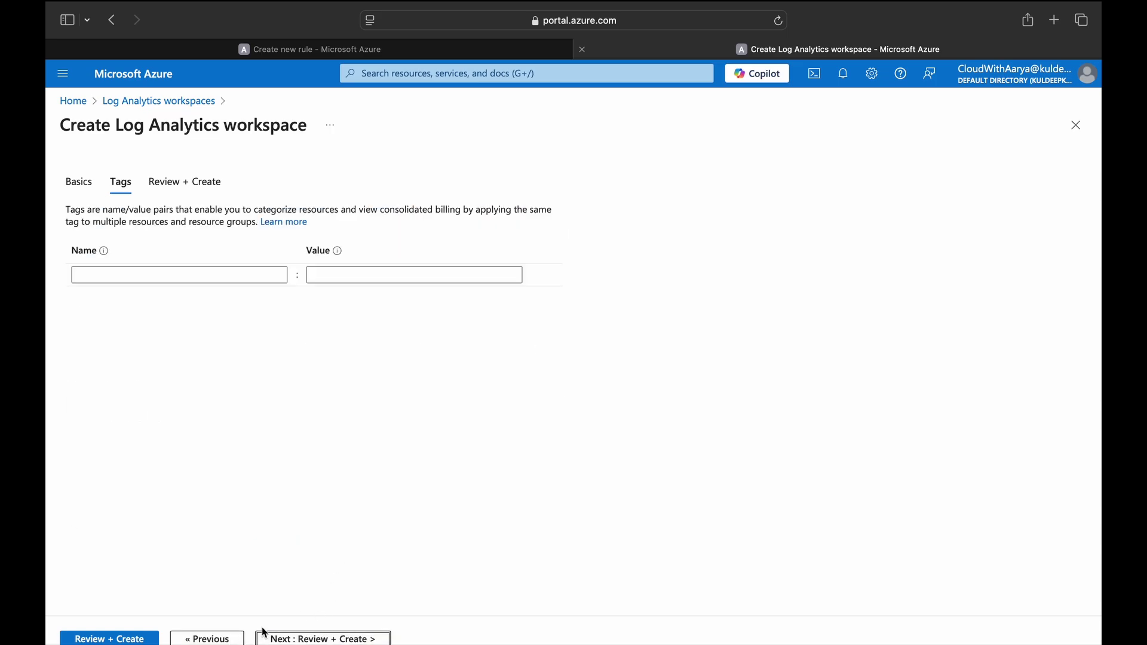
{"action": "left_click", "coordinate": [119, 639]}
{"action": "left_click", "coordinate": [114, 639]}
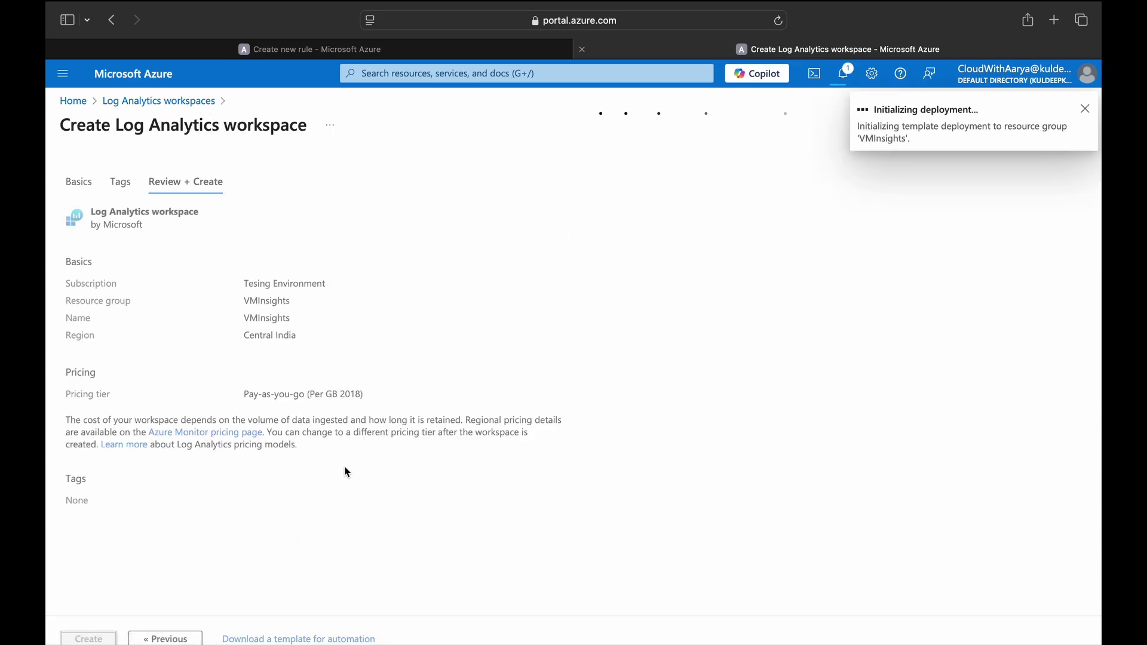
Return to the open data collection rule form and discard its unsaved edits.
{"action": "left_click", "coordinate": [467, 50]}
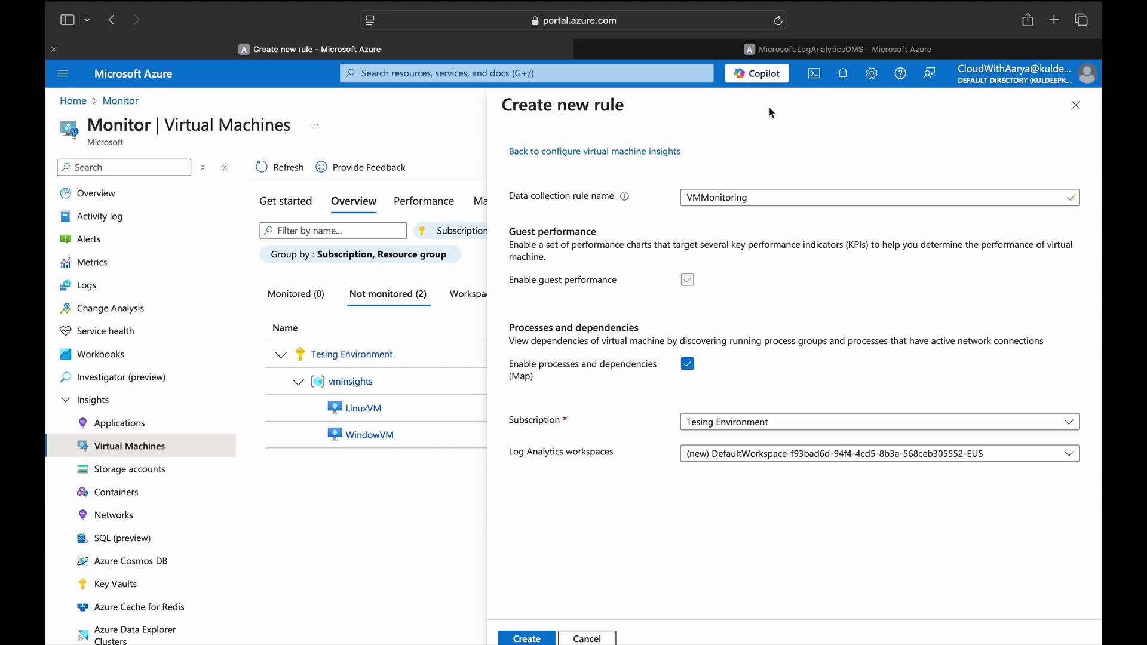
{"action": "left_click", "coordinate": [587, 638]}
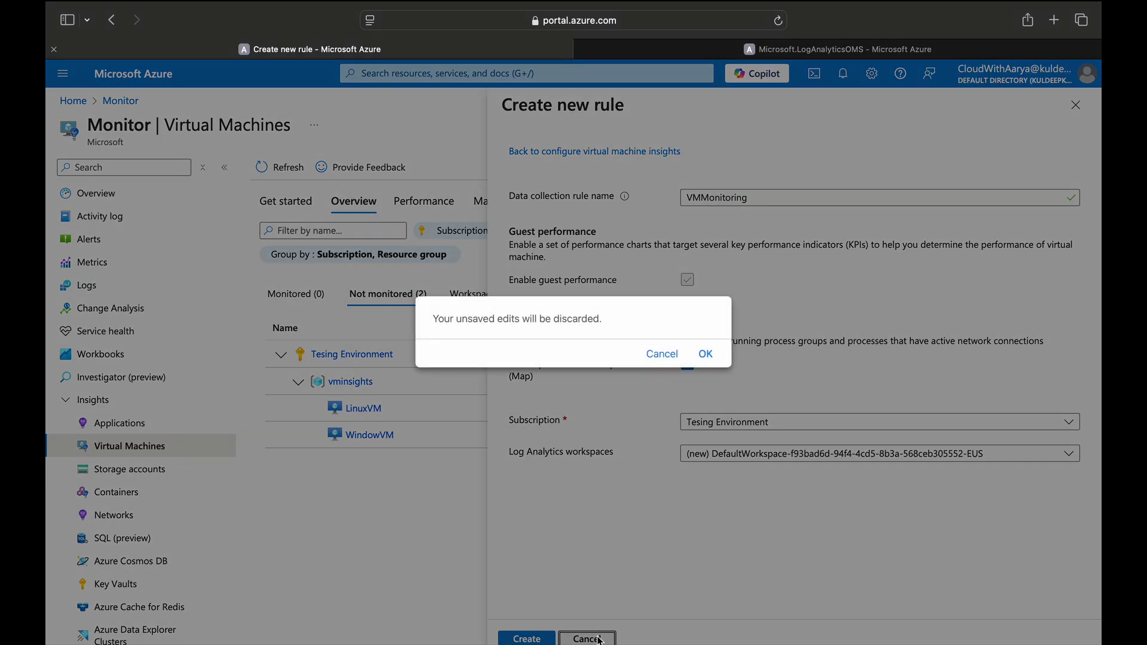
{"action": "left_click", "coordinate": [703, 353]}
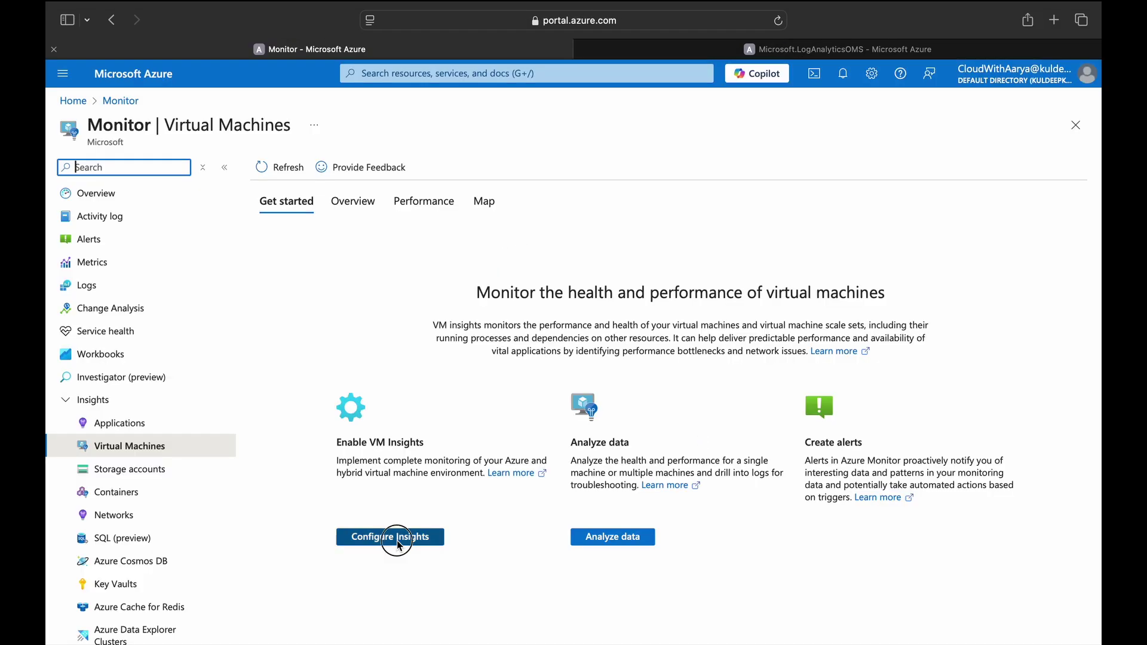
Restart the insights onboarding for LinuxVM with a new data collection rule named VMMonitoring and enable processes and dependencies (Map).
{"action": "left_click", "coordinate": [397, 537]}
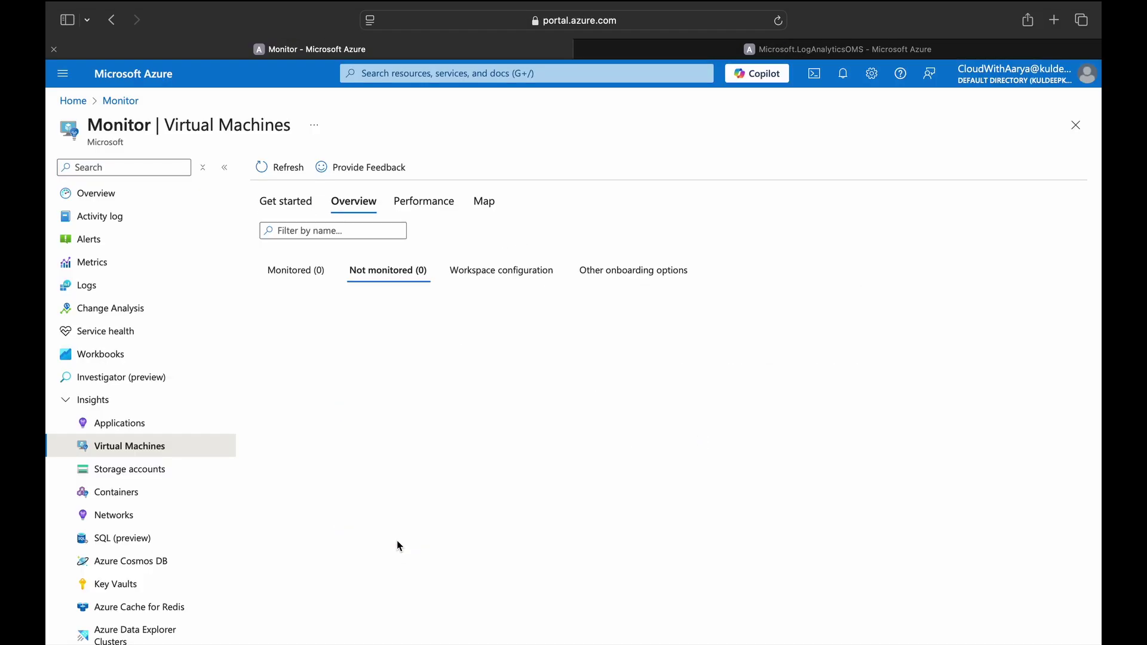
{"action": "left_click", "coordinate": [610, 407]}
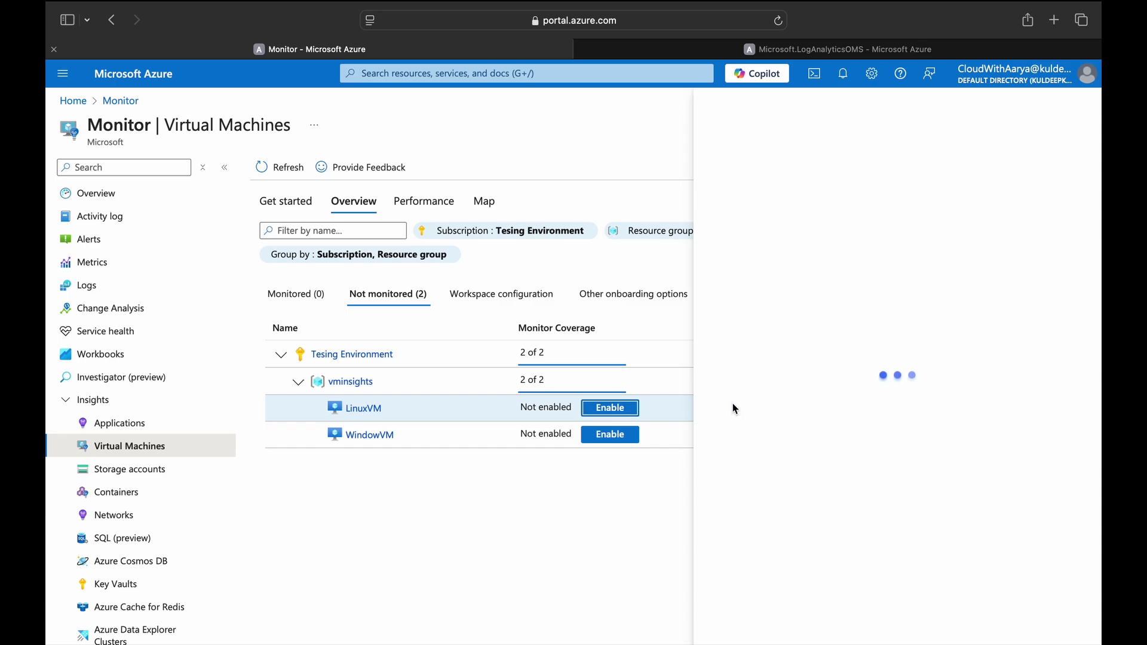
{"action": "left_click", "coordinate": [561, 493]}
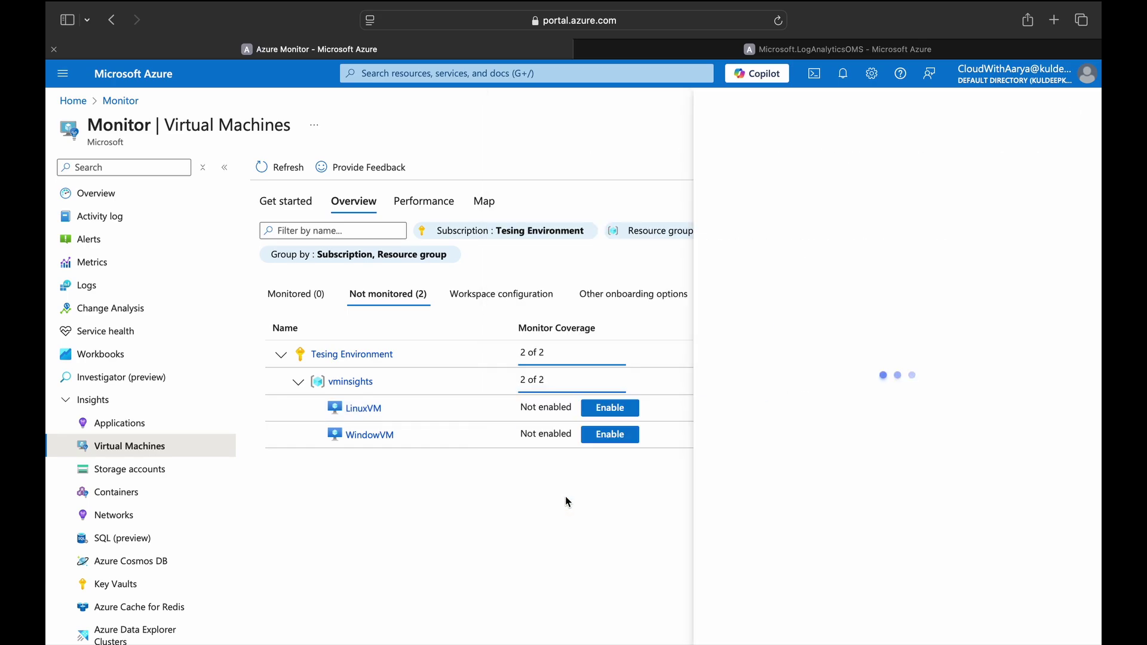
{"action": "left_click", "coordinate": [758, 197]}
{"action": "type", "text": "VMMonitoring"}
{"action": "left_click", "coordinate": [688, 364]}
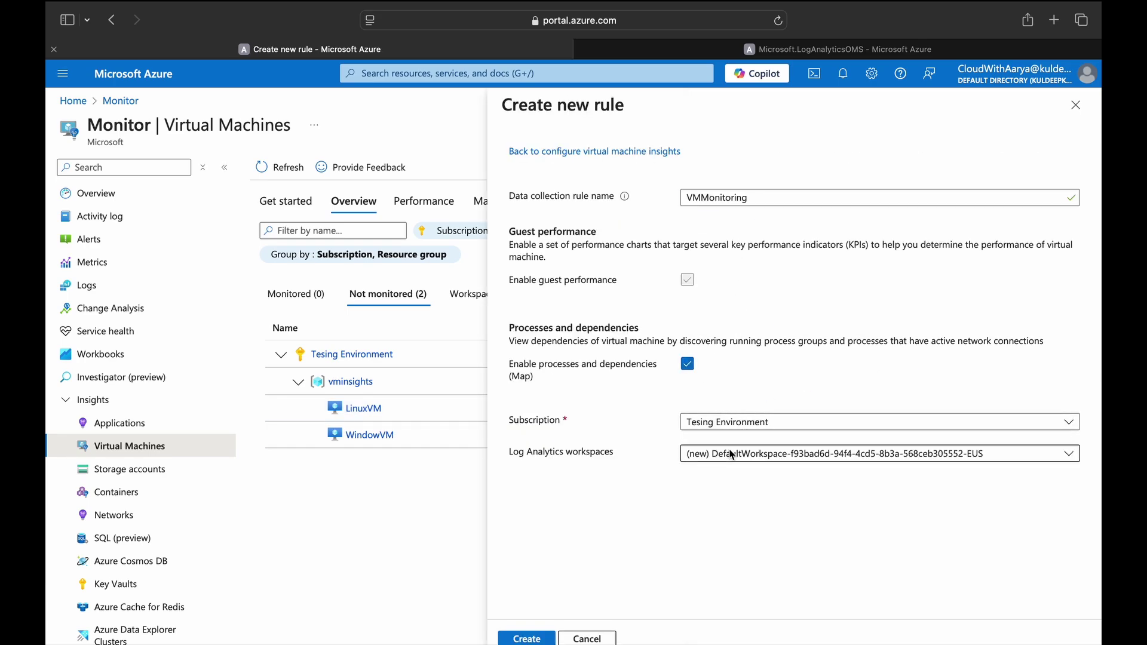
Assign the VMInsights Log Analytics workspace to the new rule, create it, and configure LinuxVM's monitoring with it.
{"action": "left_click", "coordinate": [741, 457]}
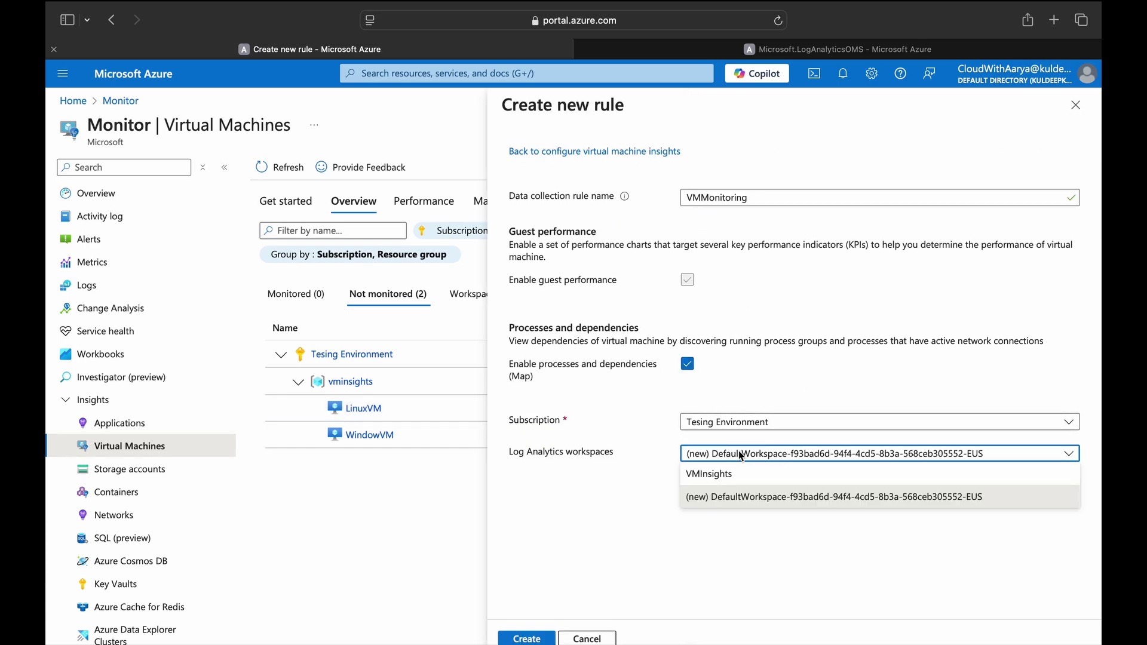
{"action": "left_click", "coordinate": [709, 474]}
{"action": "left_click", "coordinate": [526, 638]}
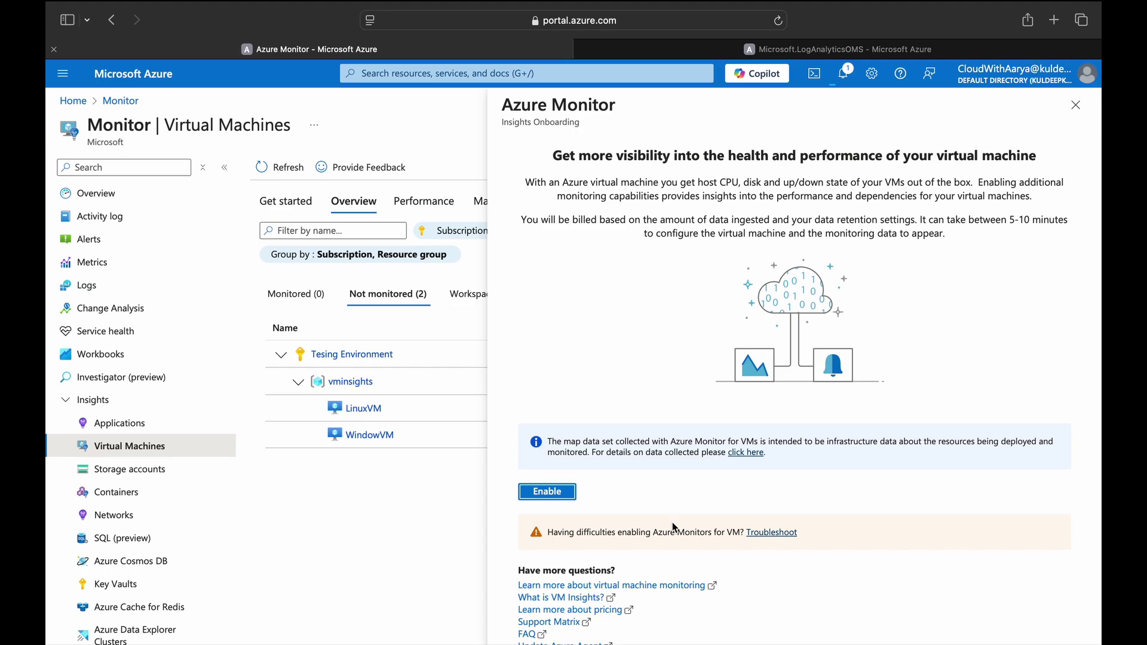
{"action": "left_click_drag", "start_coordinate": [520, 219], "coordinate": [906, 284]}
{"action": "left_click", "coordinate": [925, 334]}
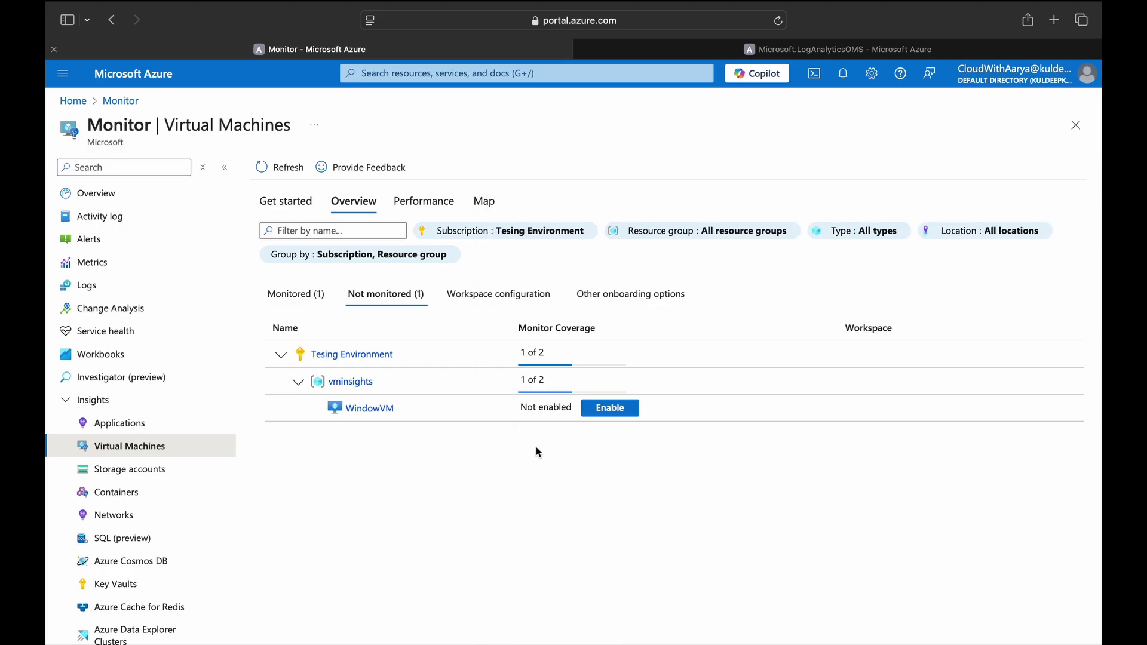
Enable insights for WindowVM using the existing MSVMI-VMMonitoring data collection rule and close the onboarding pane.
{"action": "left_click", "coordinate": [609, 407]}
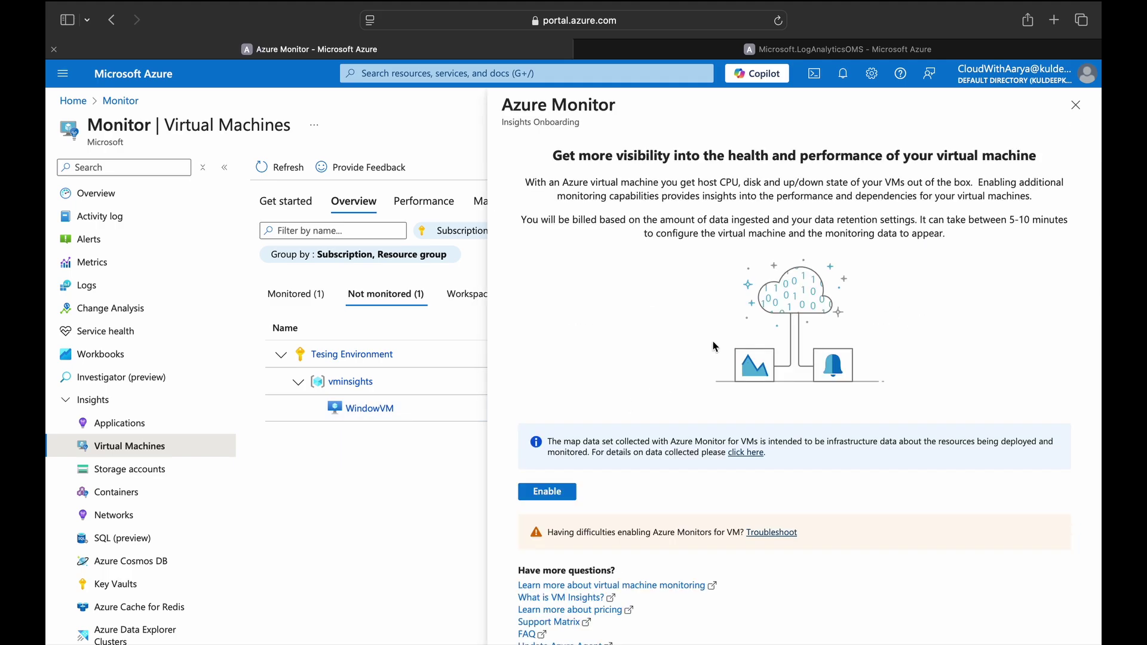
{"action": "left_click", "coordinate": [564, 486]}
{"action": "left_click", "coordinate": [741, 231]}
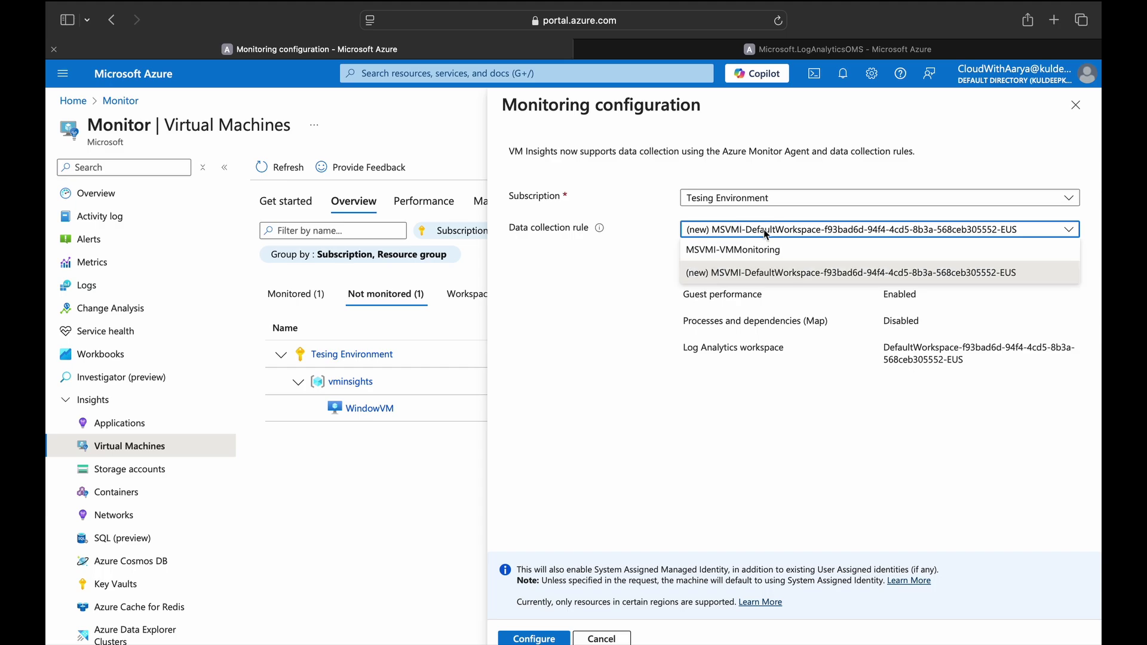
{"action": "left_click", "coordinate": [750, 251]}
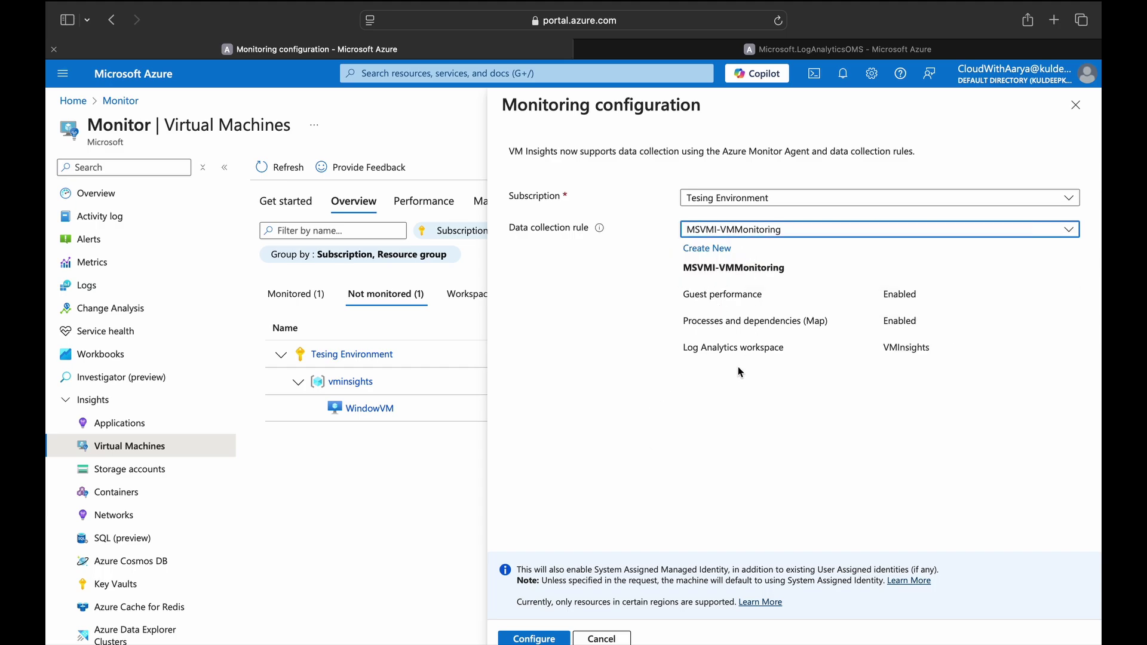
{"action": "left_click", "coordinate": [537, 638]}
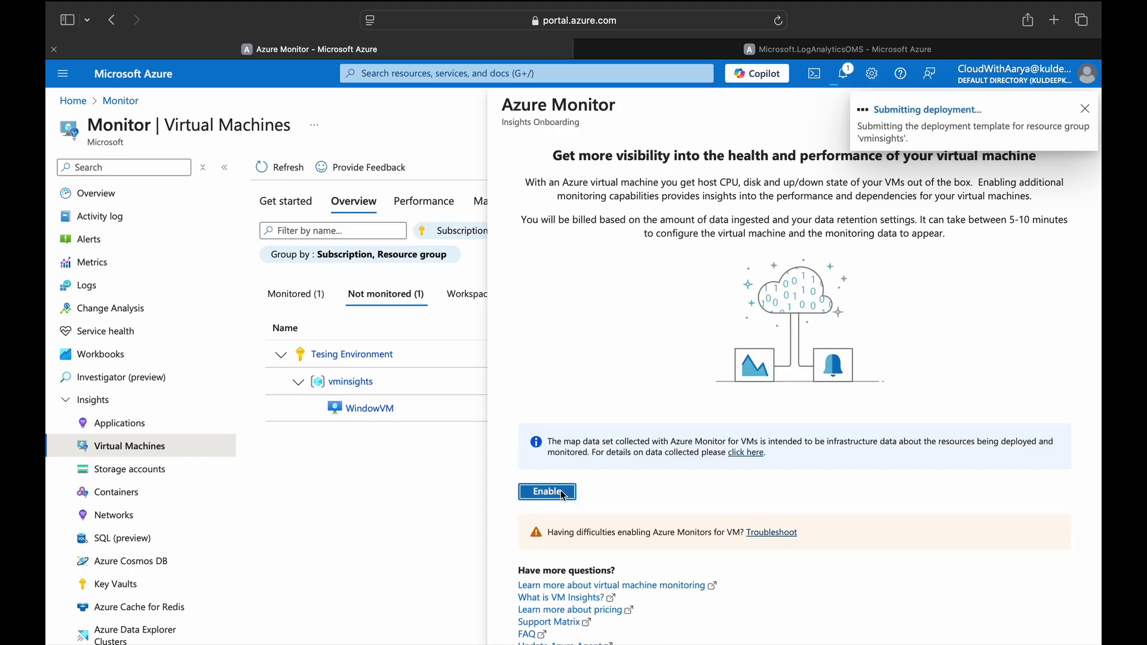
{"action": "left_click", "coordinate": [1085, 109]}
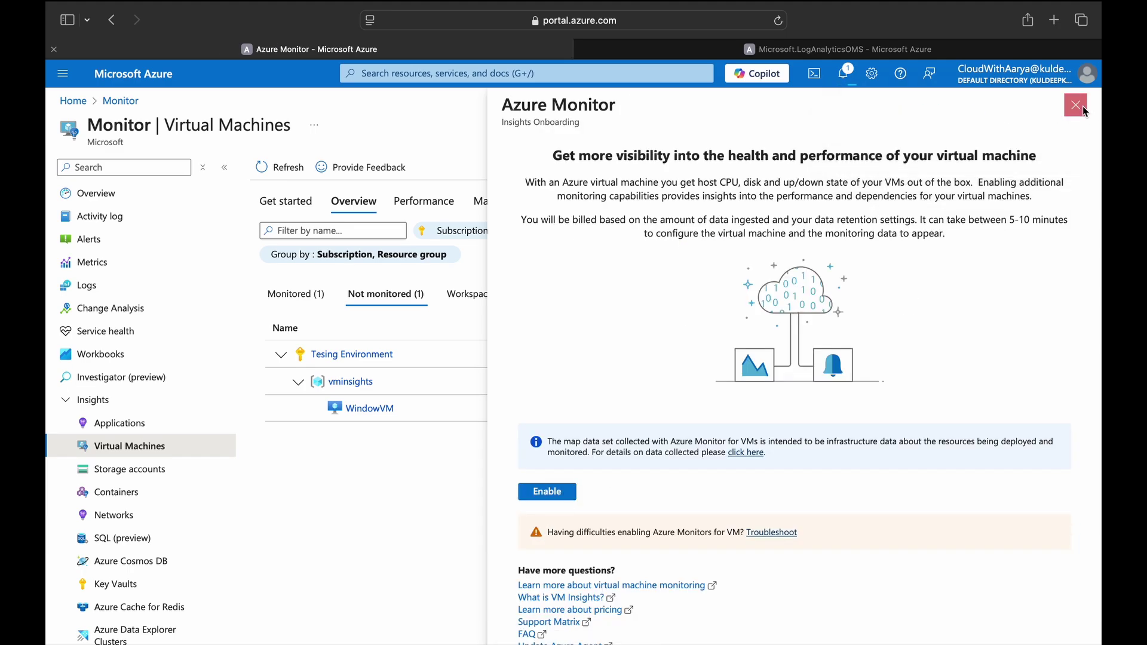
{"action": "left_click", "coordinate": [1085, 110]}
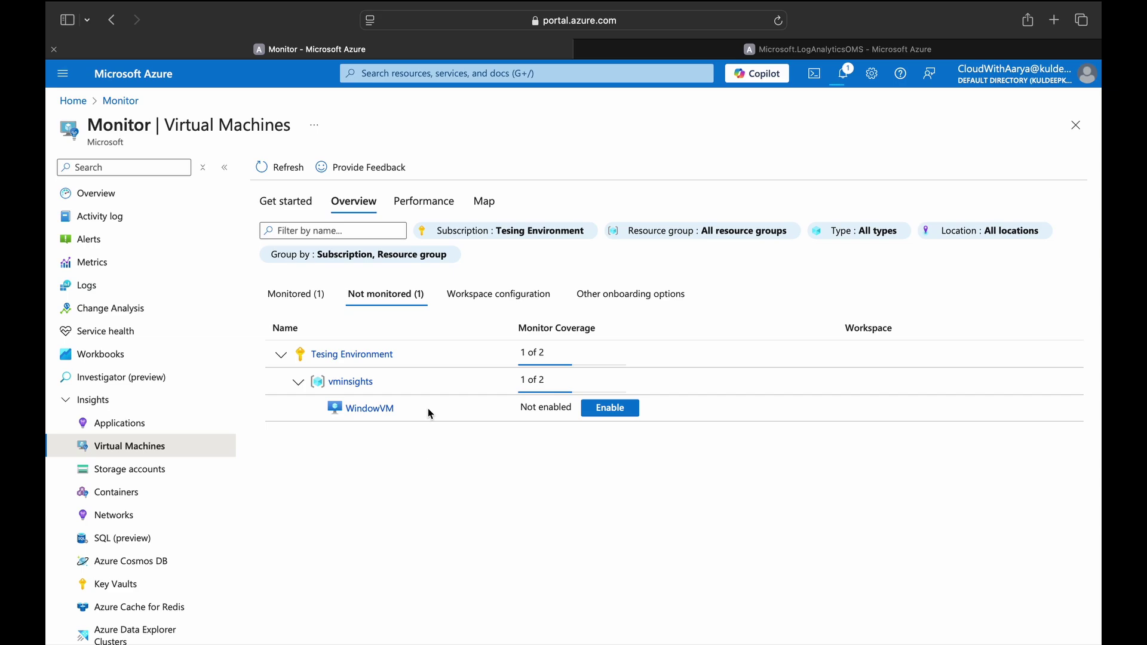
Check the Performance and Map views of the monitored virtual machines.
{"action": "left_click", "coordinate": [428, 203]}
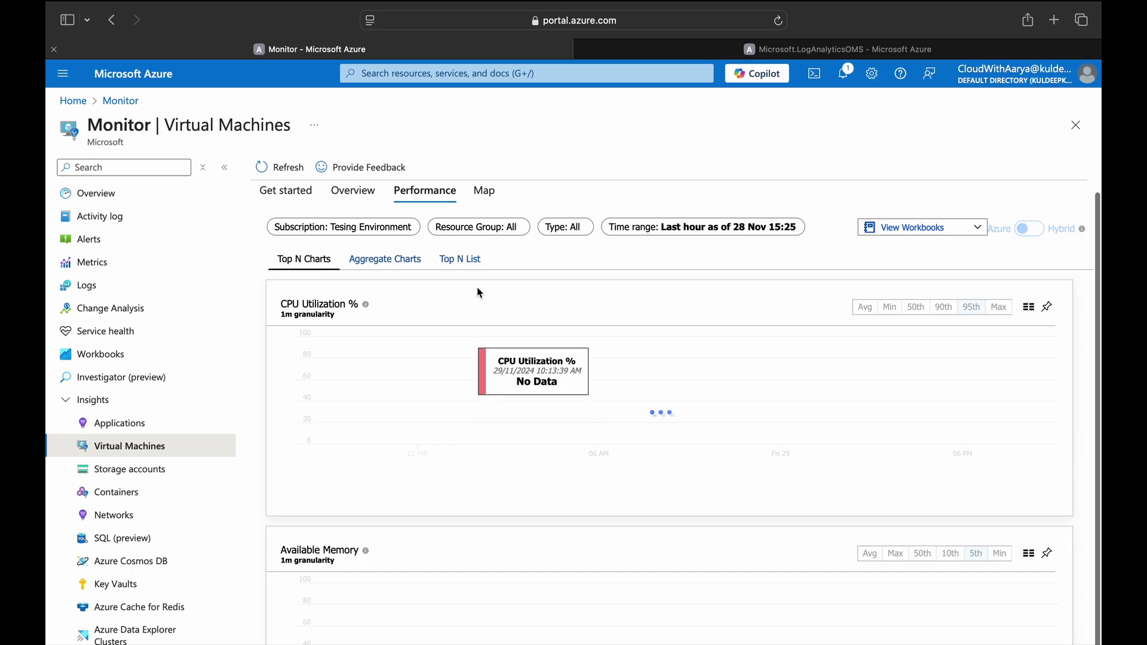
{"action": "left_click", "coordinate": [489, 193]}
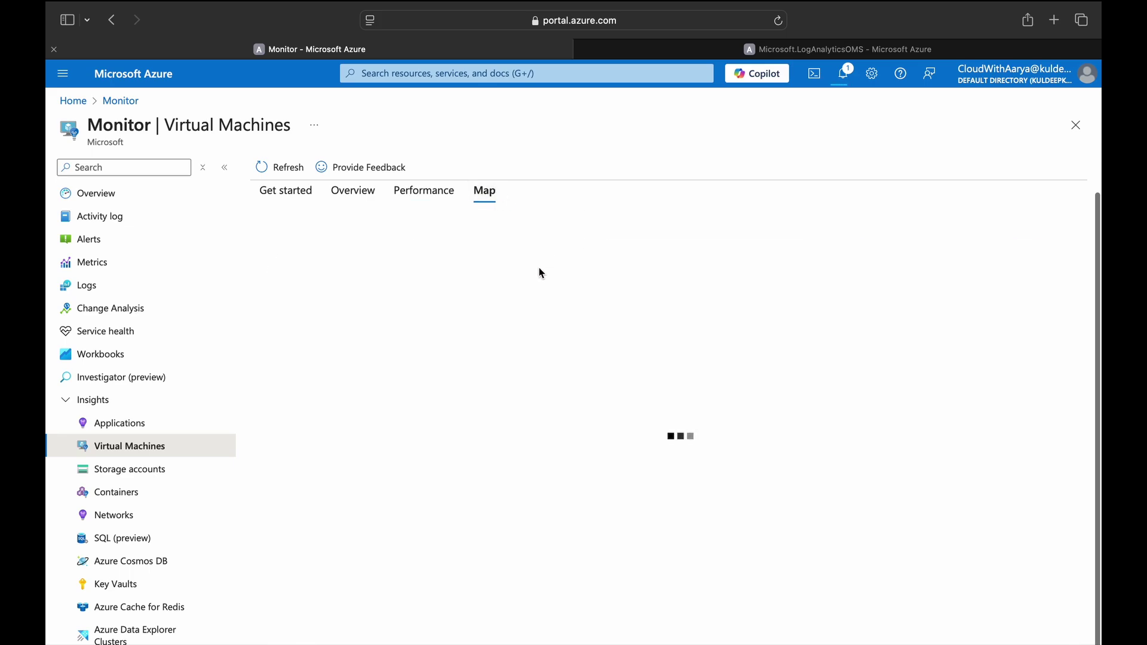
{"action": "left_click", "coordinate": [439, 196]}
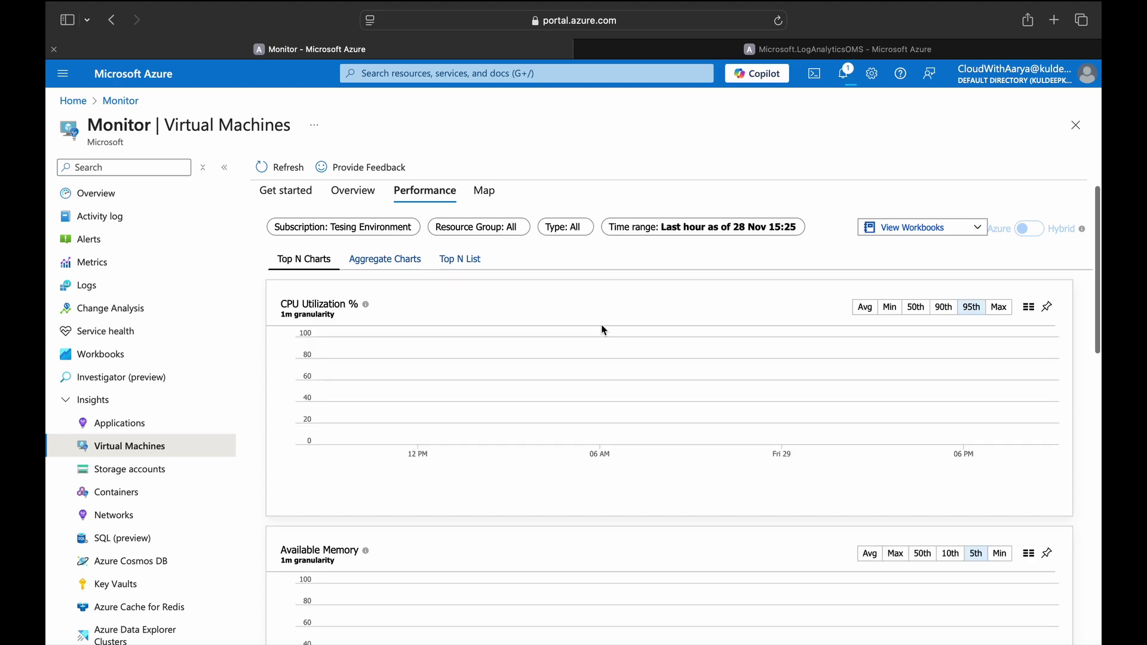
Switch to the second portal tab and examine the Azure Monitor and dependency agent extensions installed on LinuxVM.
{"action": "left_click", "coordinate": [869, 48]}
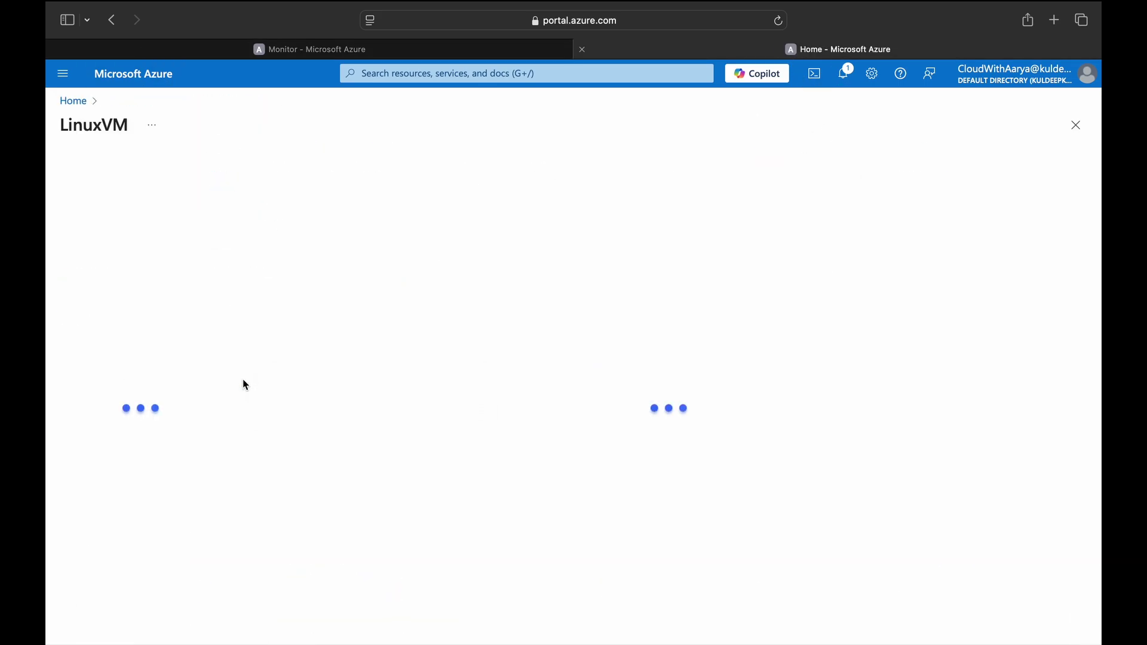
{"action": "left_click", "coordinate": [154, 540]}
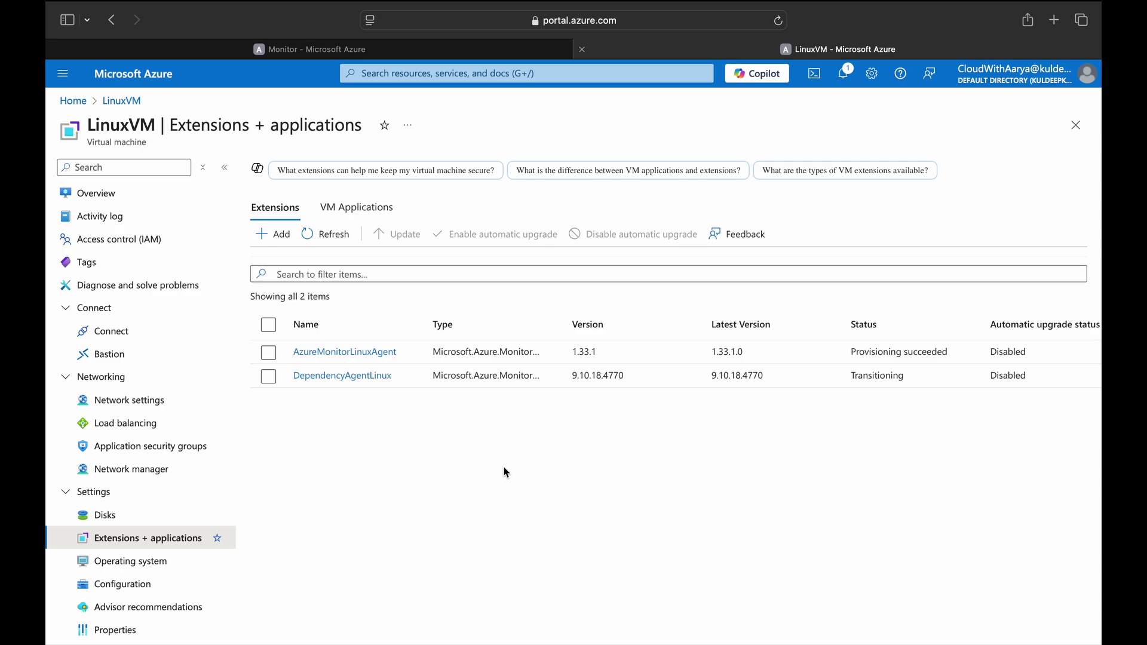
{"action": "left_click", "coordinate": [405, 354]}
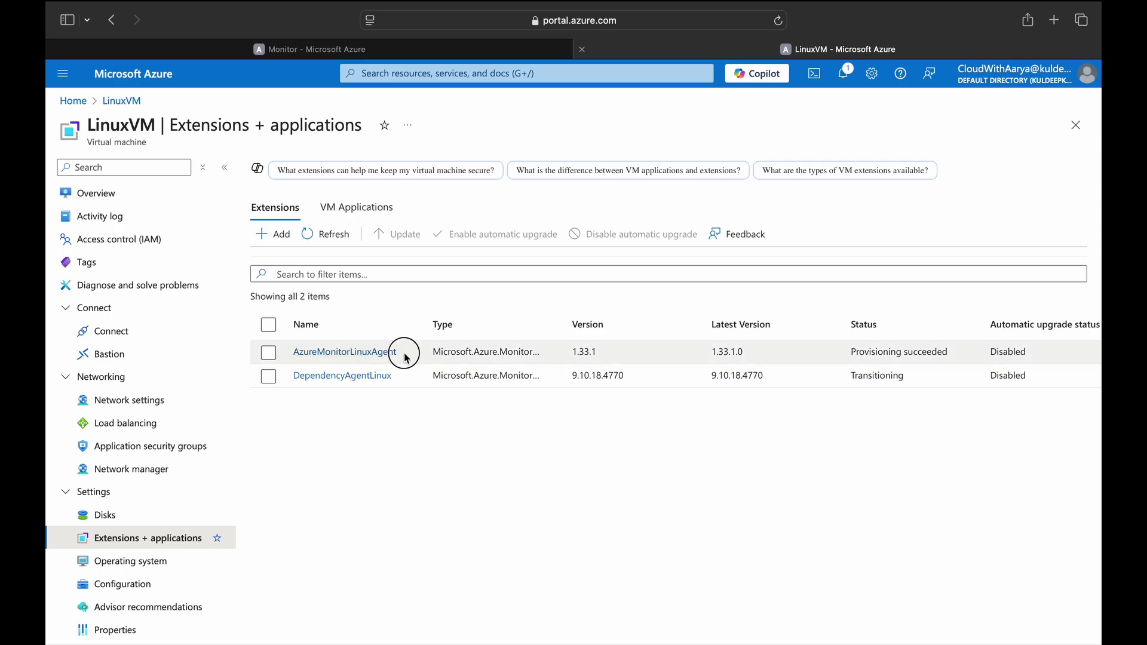
{"action": "double_click", "coordinate": [299, 353]}
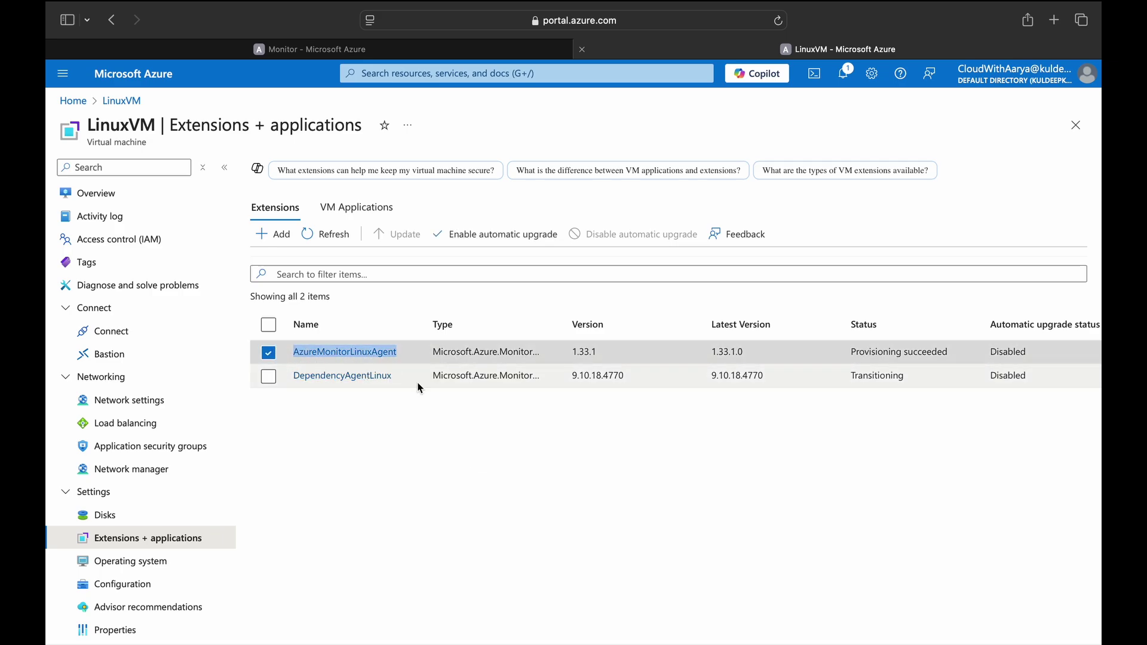
{"action": "left_click_drag", "start_coordinate": [411, 376], "coordinate": [293, 378]}
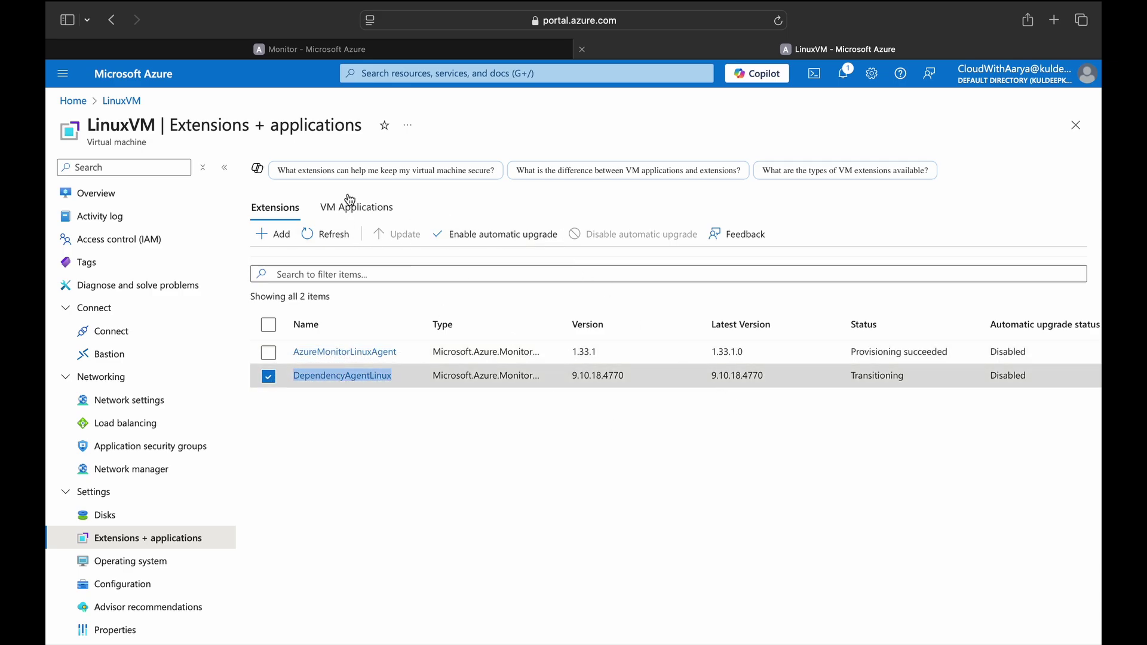
Open WindowVM's installed extensions and widen the Name column to read the full agent names.
{"action": "left_click", "coordinate": [142, 82]}
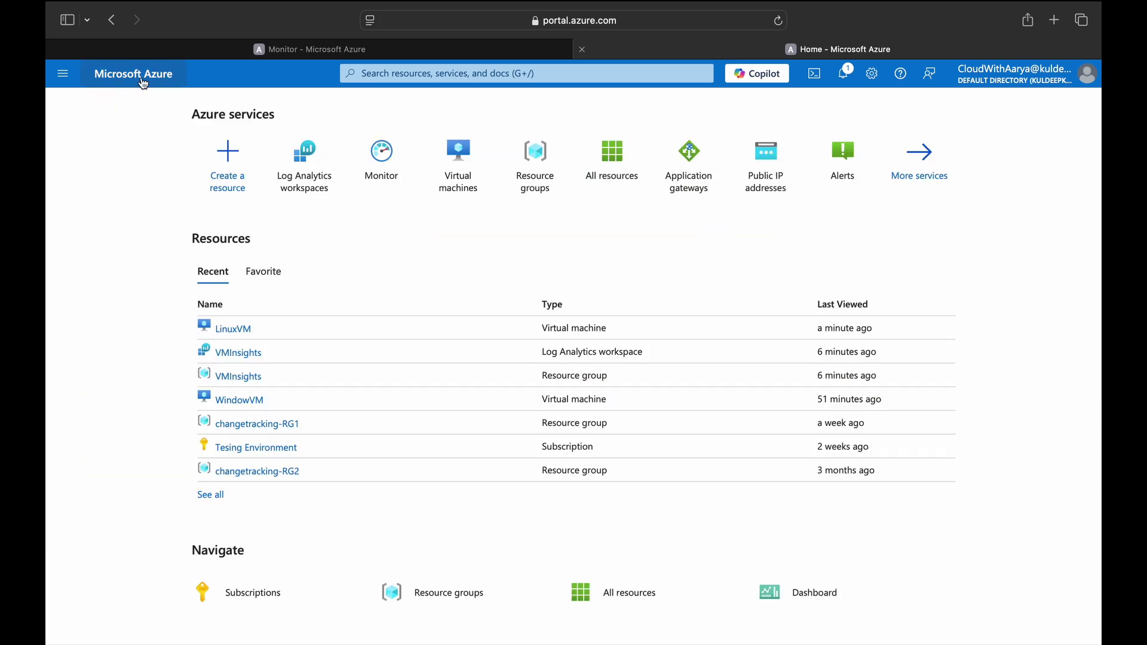
{"action": "left_click", "coordinate": [242, 400]}
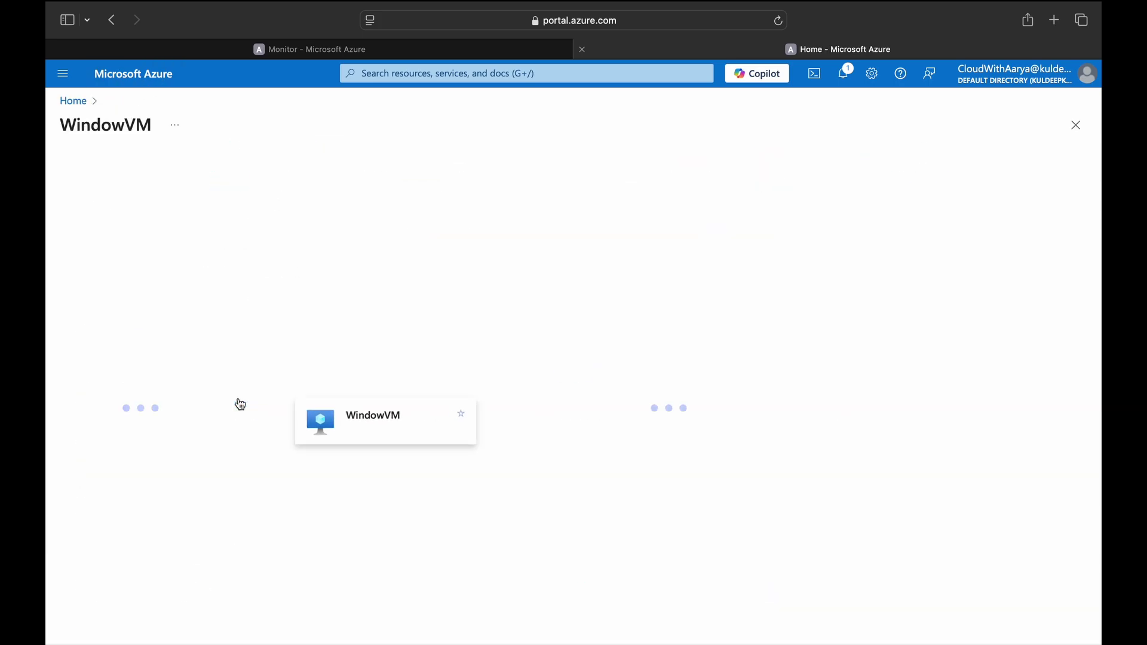
{"action": "left_click", "coordinate": [140, 560]}
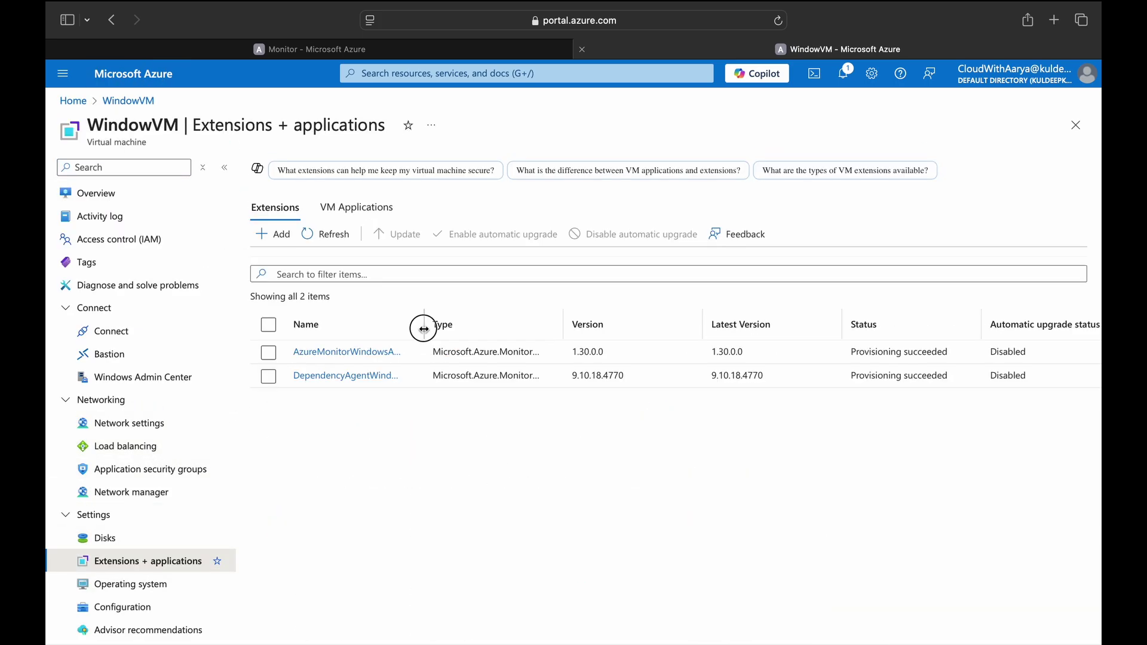
{"action": "left_click_drag", "start_coordinate": [422, 325], "coordinate": [524, 330]}
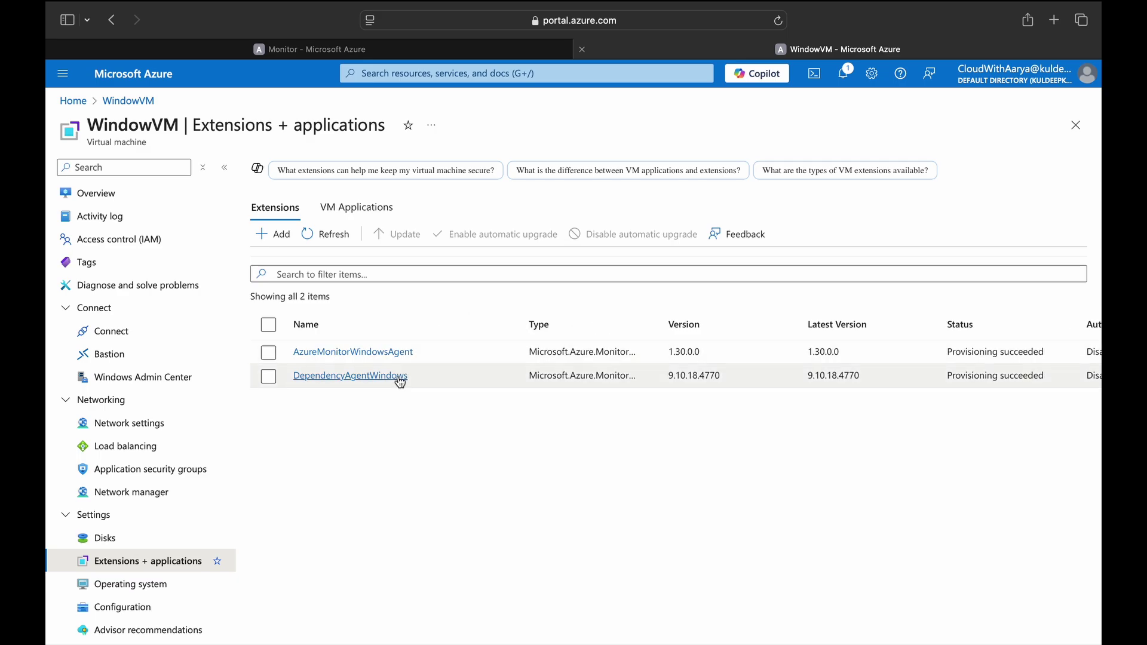
{"action": "key", "text": "super+bracketleft"}
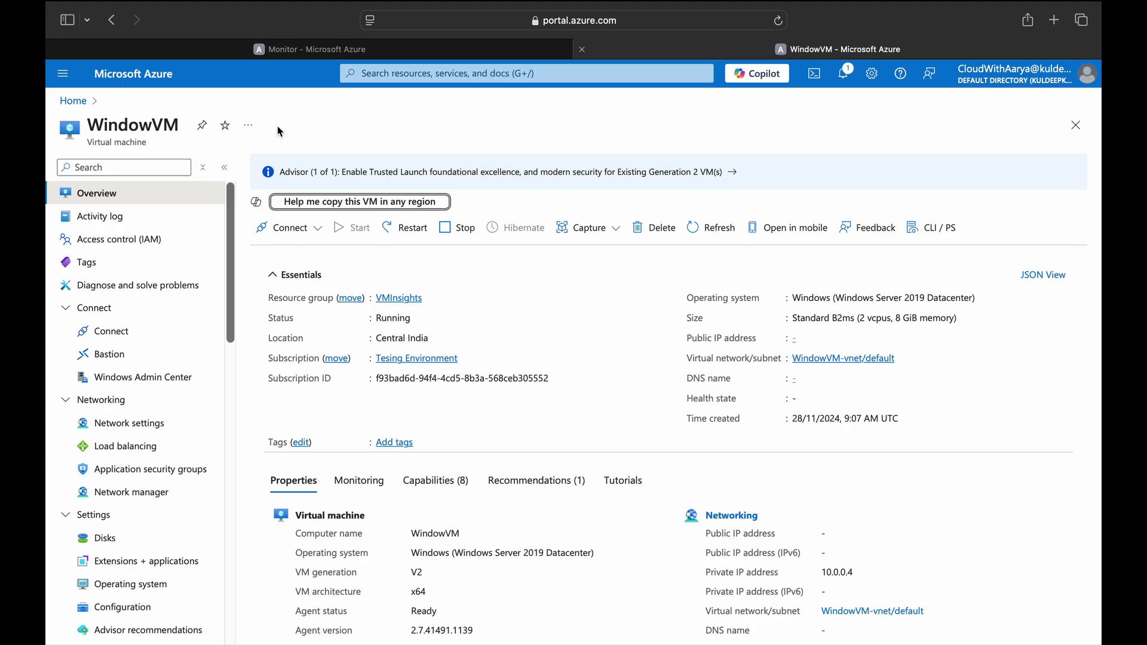
Search the portal for dcr, open the MSVMI-VMMonitoring data collection rule and view its associated resources.
{"action": "left_click", "coordinate": [417, 74]}
{"action": "type", "text": "dcr"}
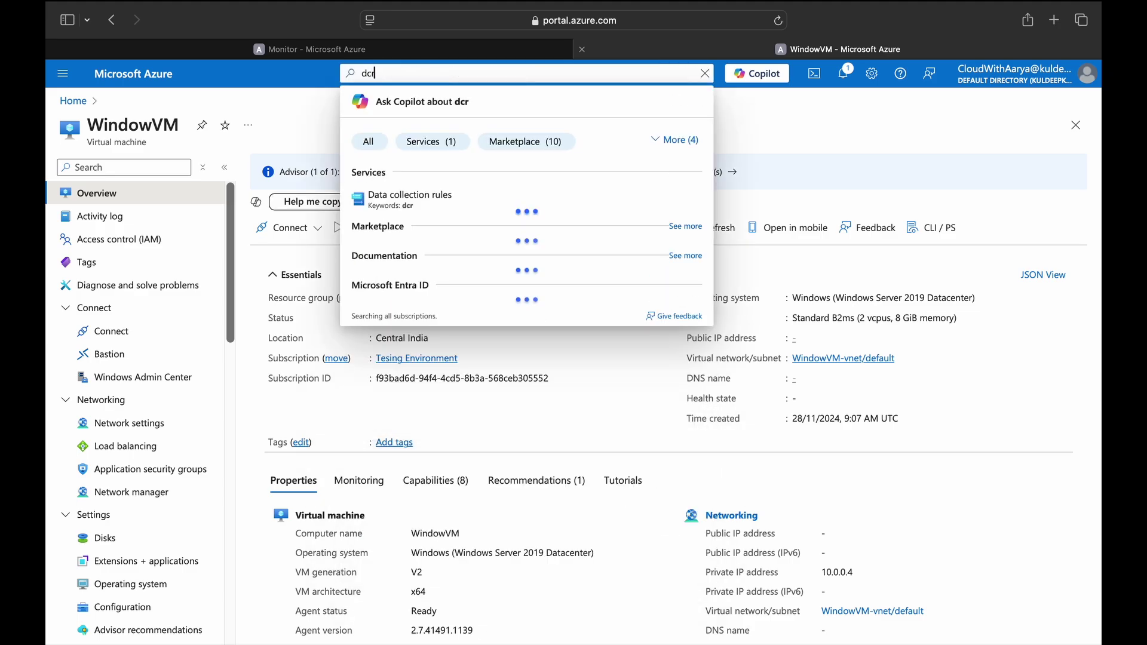
{"action": "left_click", "coordinate": [397, 200]}
{"action": "left_click", "coordinate": [149, 302]}
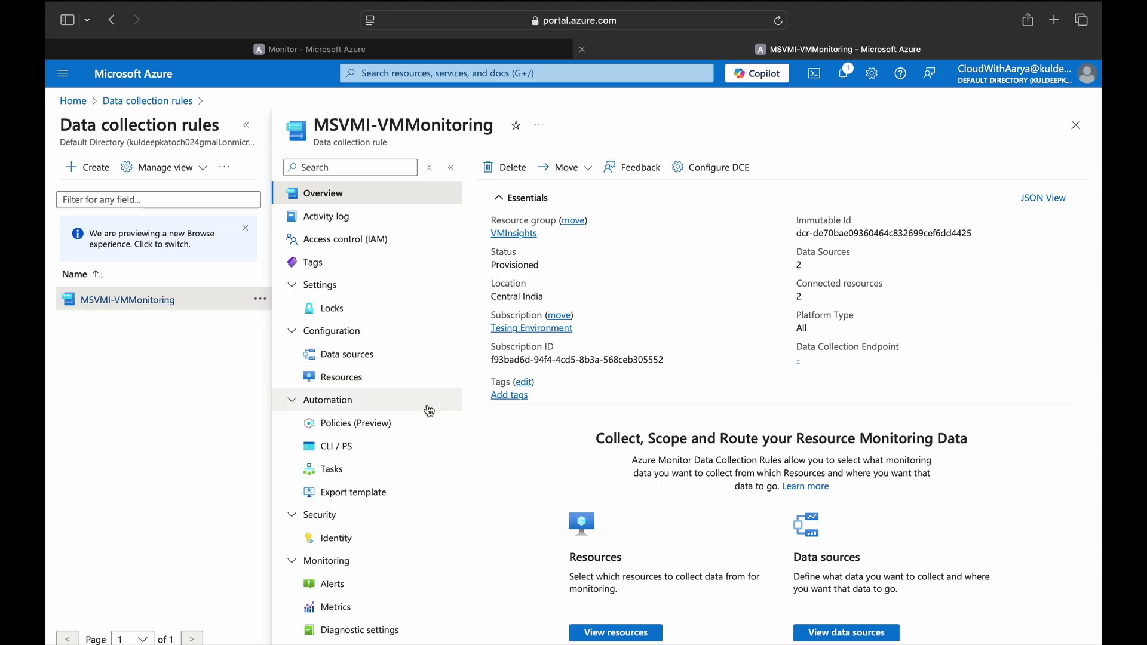
{"action": "left_click", "coordinate": [341, 377]}
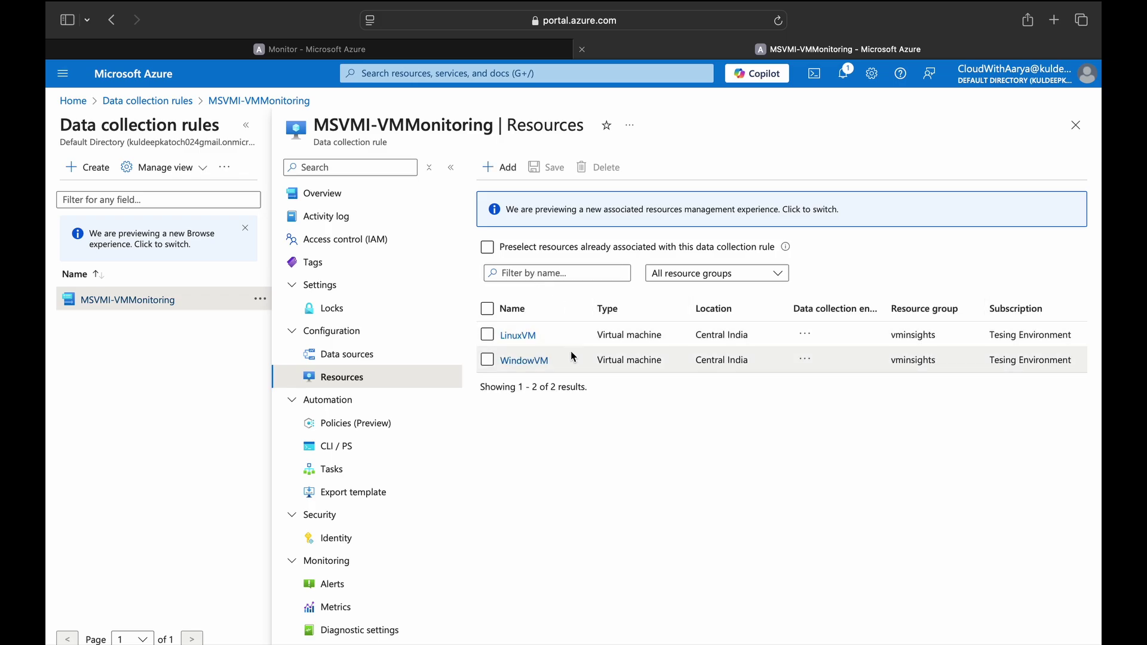
Inspect the rule's Performance Counters data source and its destination settings.
{"action": "left_click", "coordinate": [387, 355]}
{"action": "left_click", "coordinate": [675, 307]}
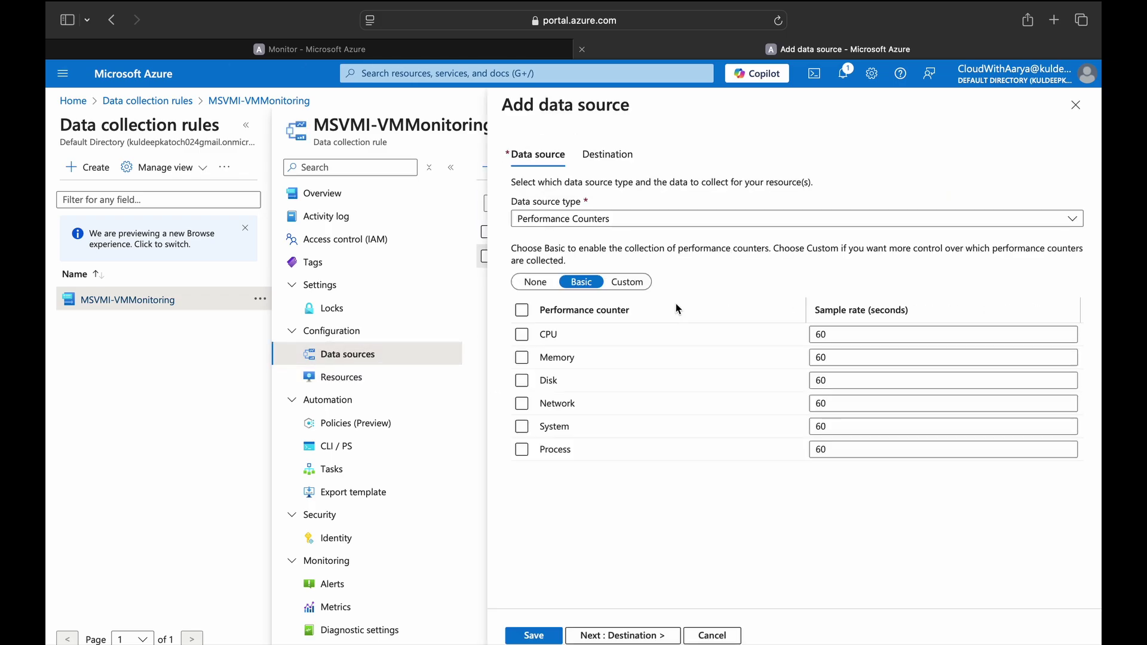
{"action": "left_click", "coordinate": [607, 154]}
{"action": "left_click", "coordinate": [533, 156]}
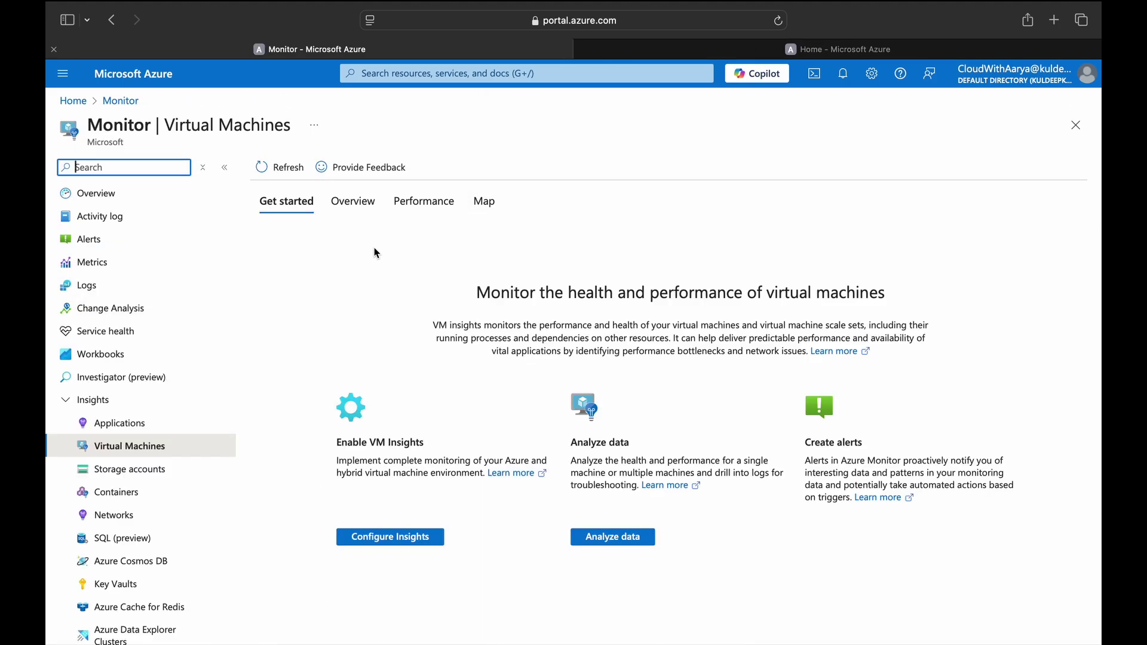
Review the virtual machines' performance charts for CPU, available memory, bytes sent and received, and logical disk space in Azure Monitor.
{"action": "left_click", "coordinate": [423, 203]}
{"action": "scroll", "coordinate": [423, 240], "scroll_direction": "down", "scroll_amount": 2}
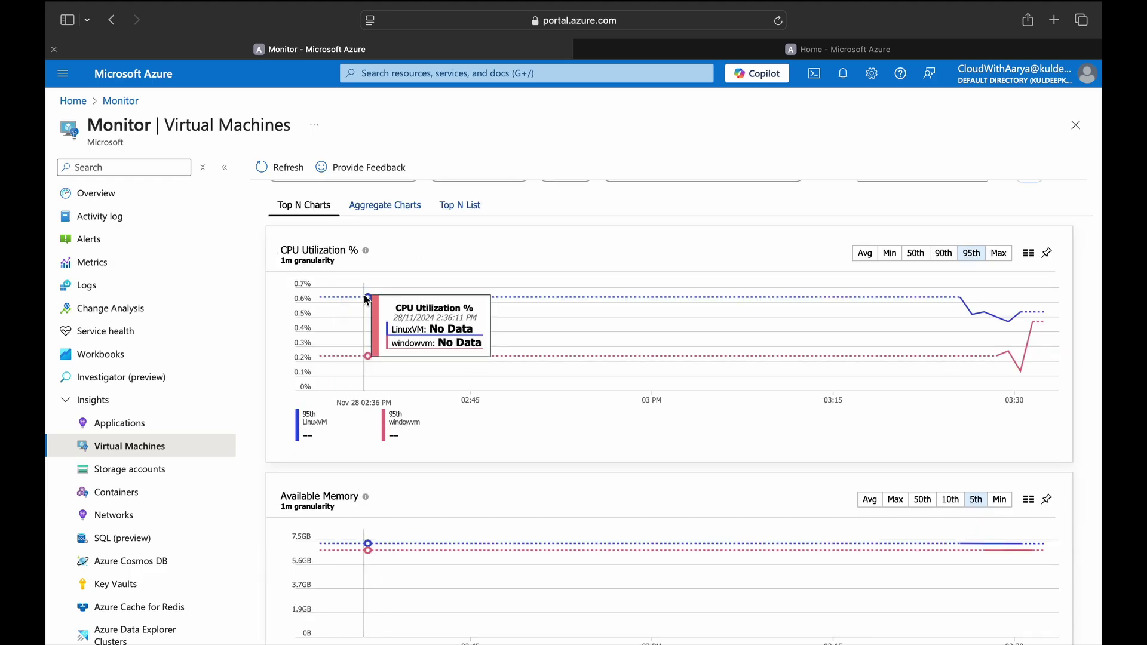
{"action": "scroll", "coordinate": [545, 397], "scroll_direction": "down", "scroll_amount": 3}
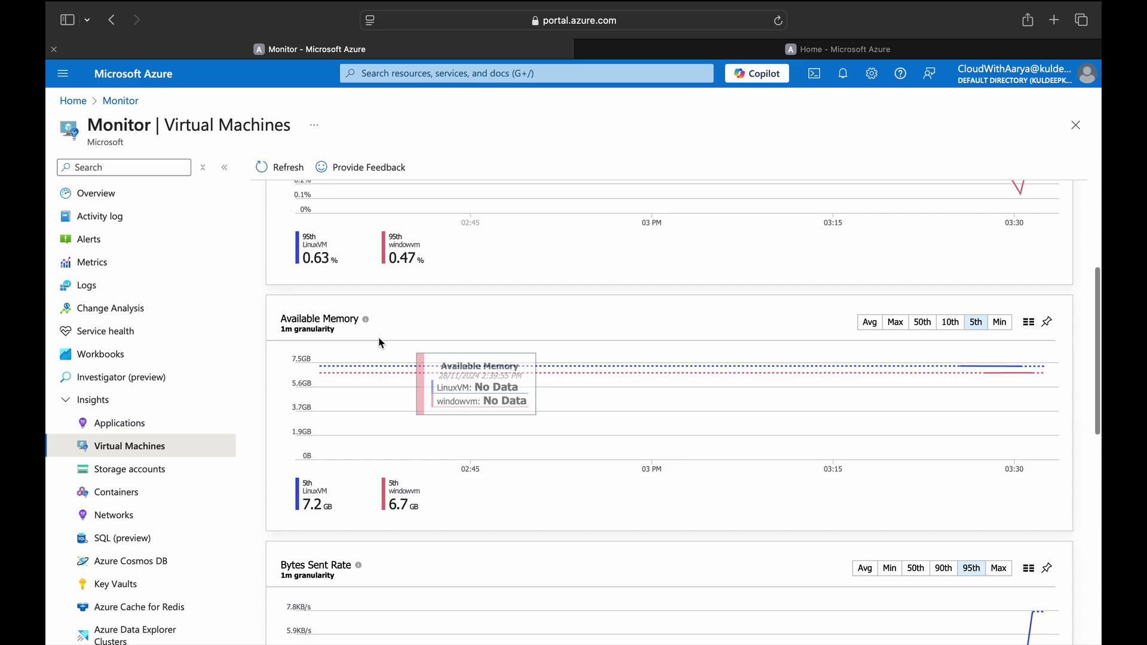
{"action": "scroll", "coordinate": [521, 424], "scroll_direction": "down", "scroll_amount": 5}
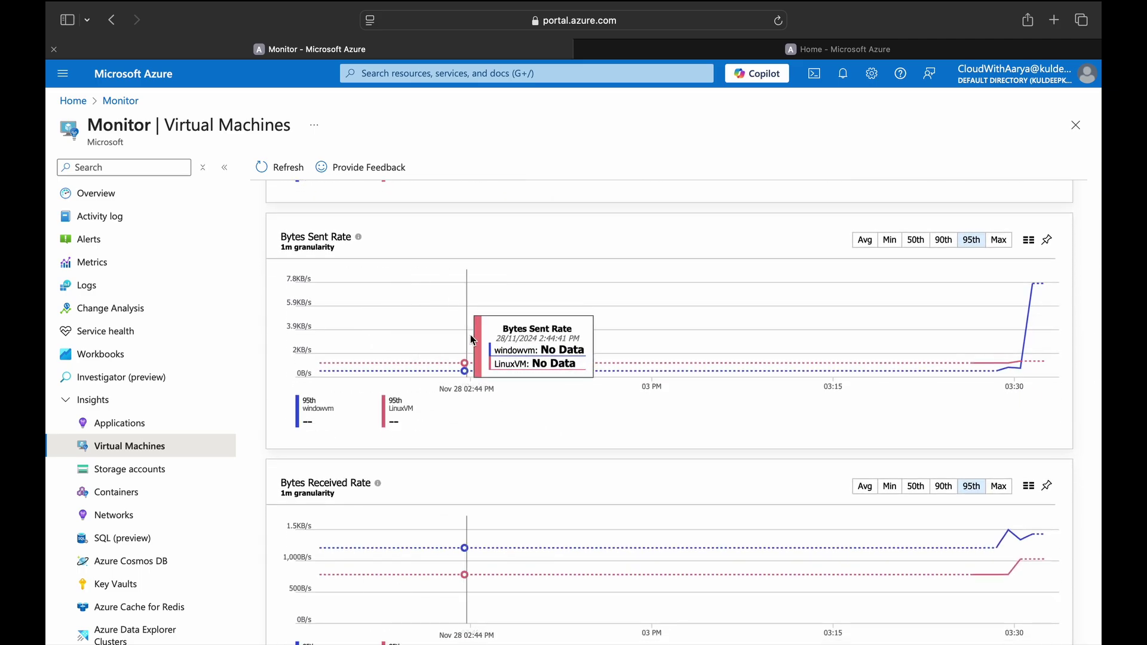
{"action": "scroll", "coordinate": [432, 472], "scroll_direction": "down", "scroll_amount": 5}
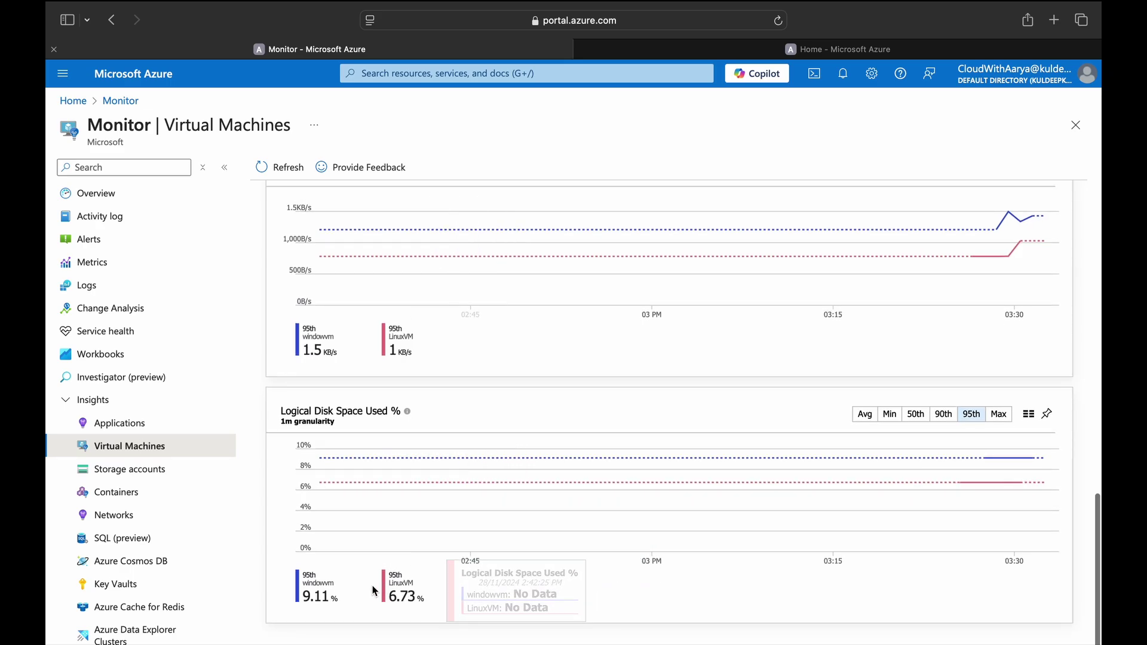
Open the virtual machines' dependency map in Azure Monitor and inspect WindowVM and the servers in its Port 443 group.
{"action": "scroll", "coordinate": [503, 374], "scroll_direction": "up", "scroll_amount": 10}
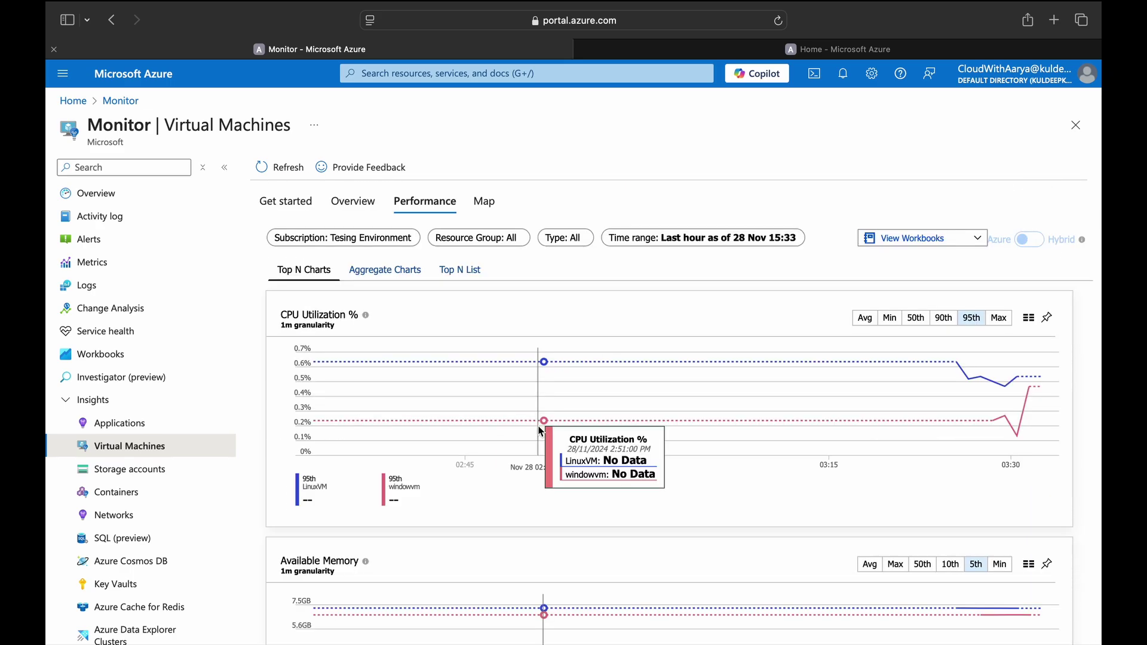
{"action": "left_click", "coordinate": [484, 203]}
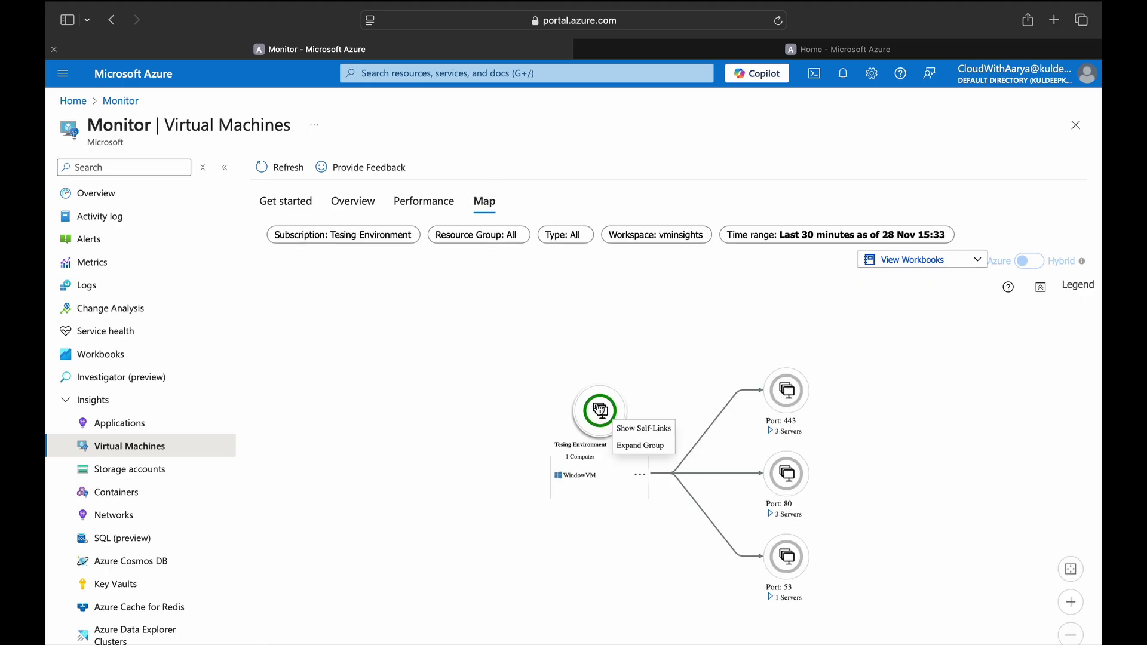
{"action": "left_click", "coordinate": [600, 411]}
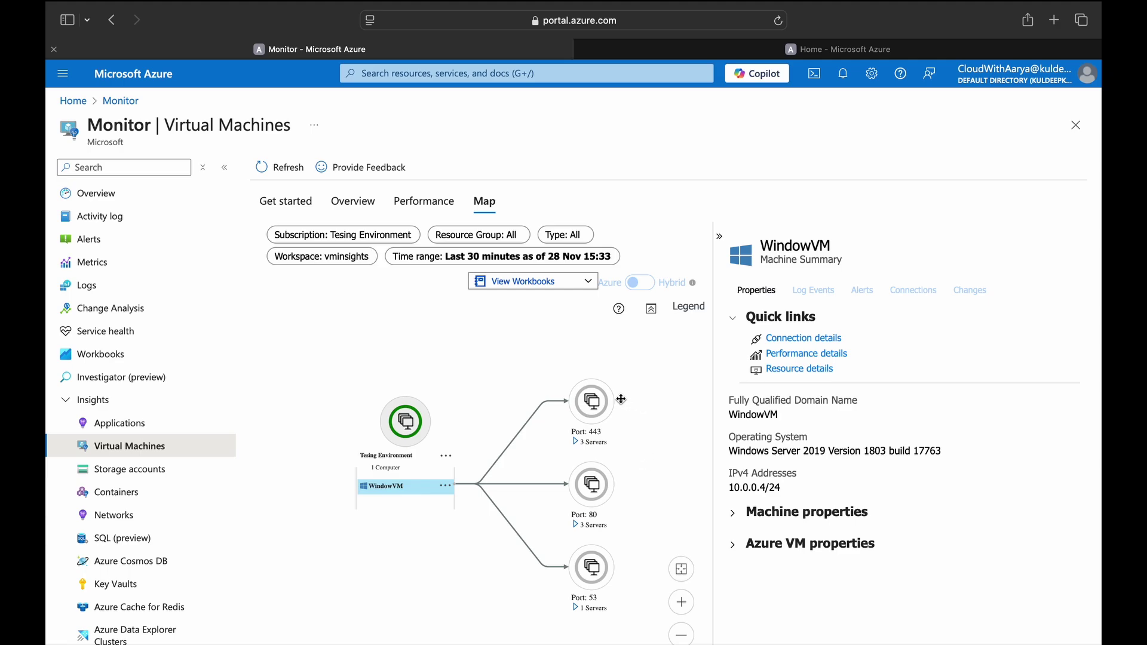
{"action": "left_click", "coordinate": [577, 447]}
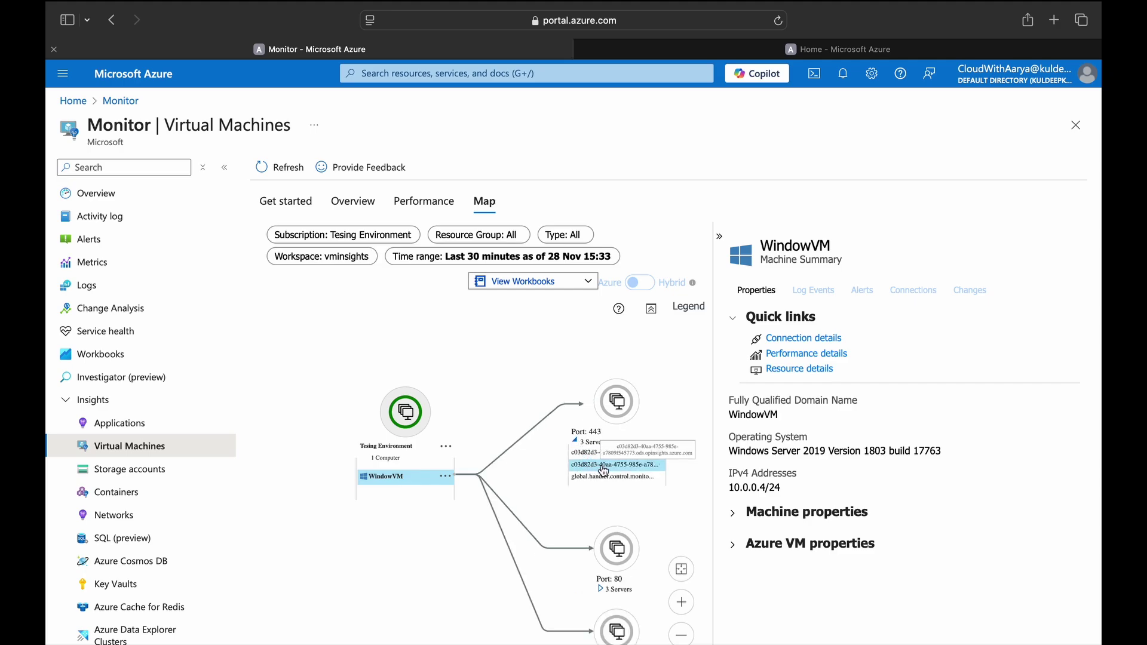
{"action": "left_click", "coordinate": [580, 440]}
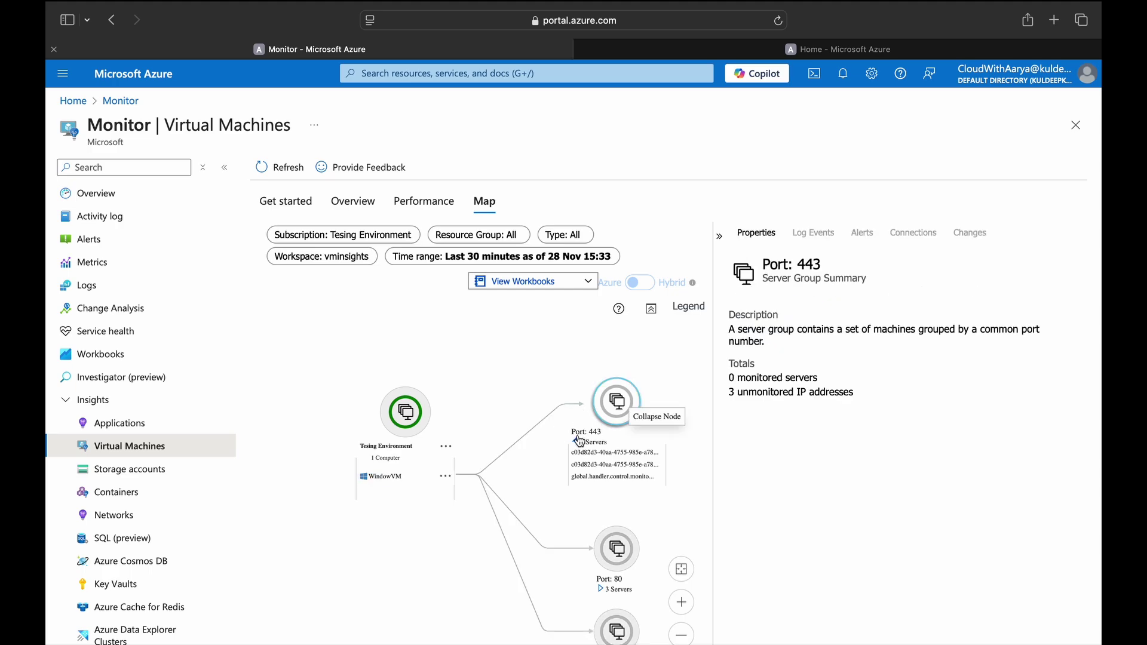
{"action": "left_click", "coordinate": [580, 441]}
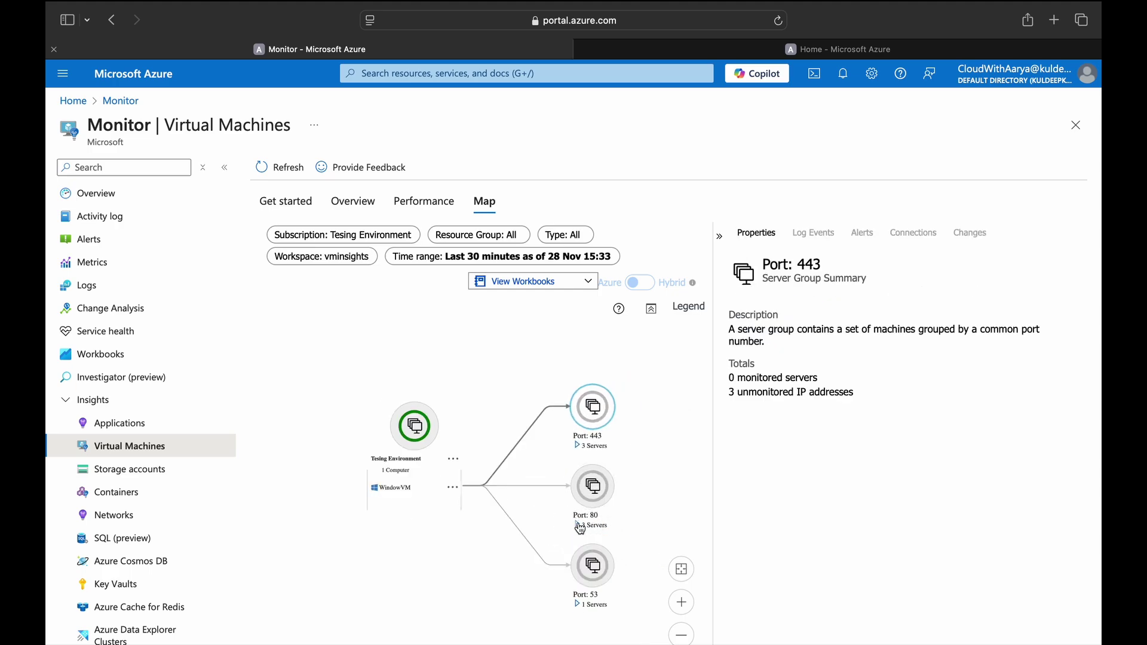
Expand the Port 53 server group on the map and view the summaries of the Port 53, 80 and 443 groups.
{"action": "left_click", "coordinate": [578, 604]}
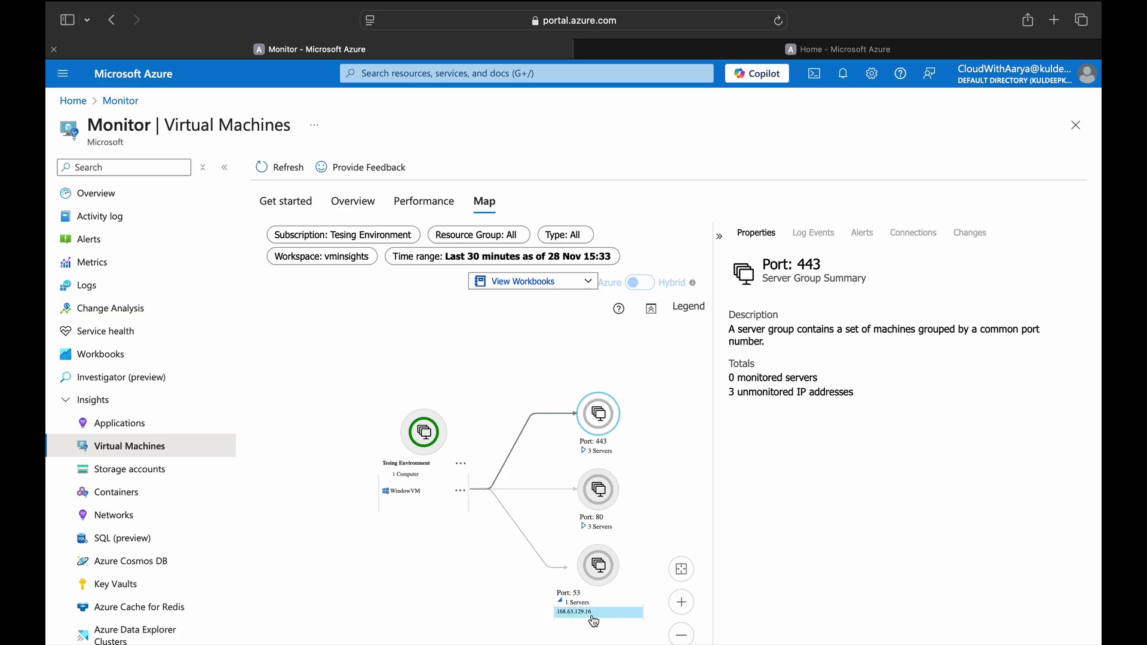
{"action": "left_click", "coordinate": [599, 565]}
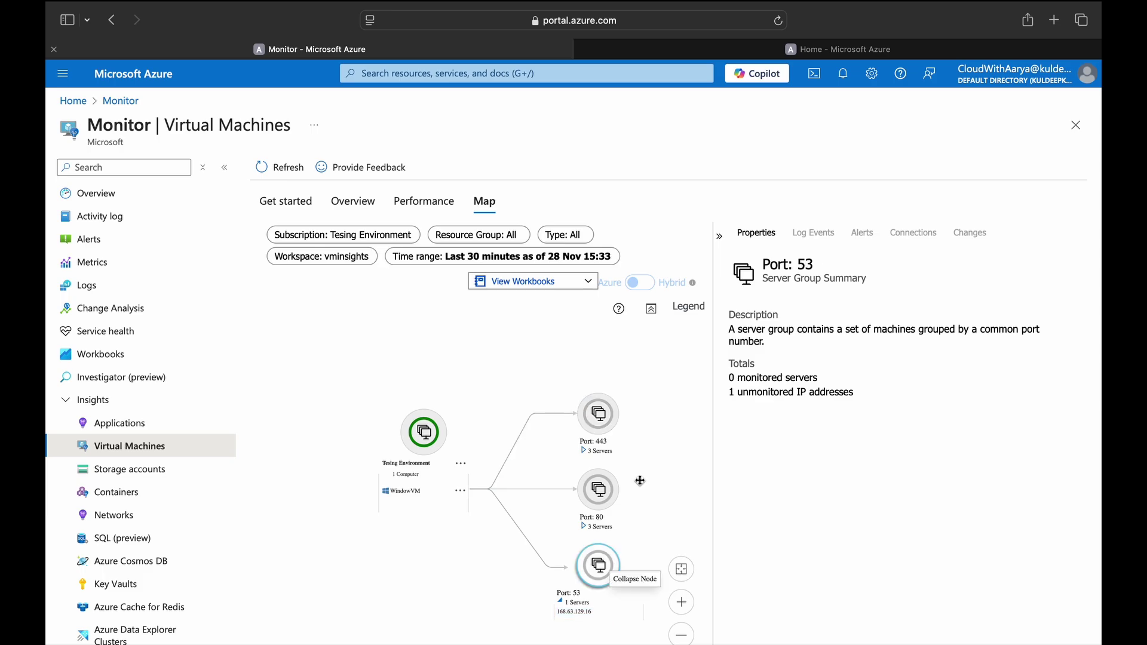
{"action": "left_click", "coordinate": [599, 489]}
{"action": "left_click", "coordinate": [618, 417]}
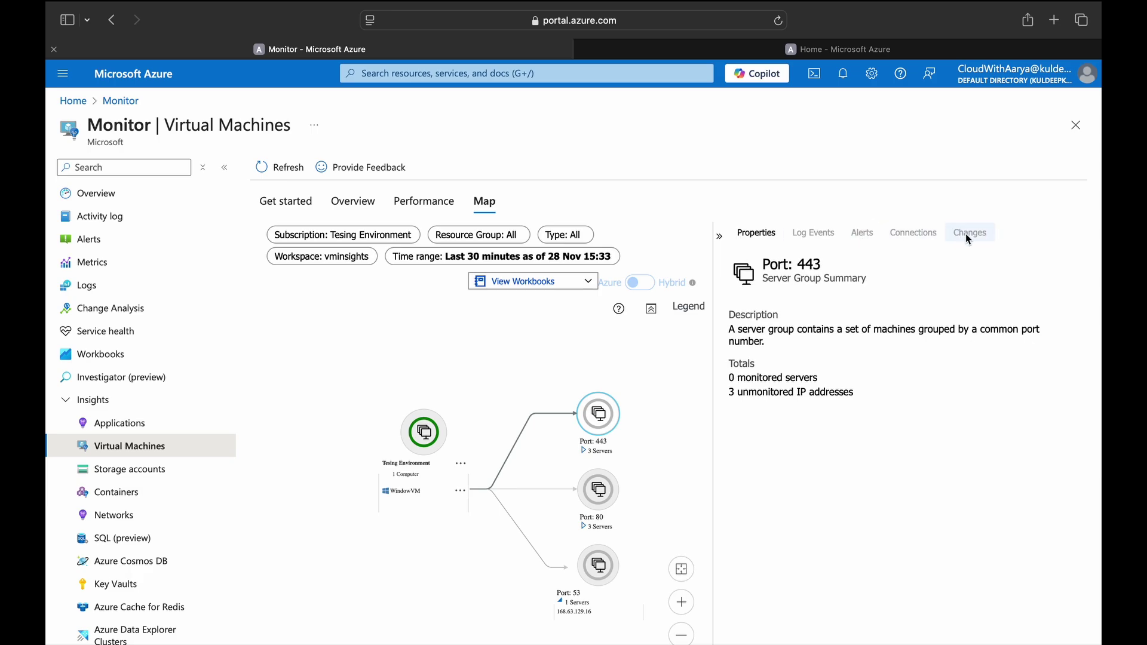
Expand the Port 443 group and inspect the inbound connections of its individual servers, including global.handler.control.monitor.azure.com.
{"action": "left_click", "coordinate": [853, 238]}
{"action": "double_click", "coordinate": [861, 233]}
{"action": "left_click", "coordinate": [584, 450]}
{"action": "left_click", "coordinate": [604, 472]}
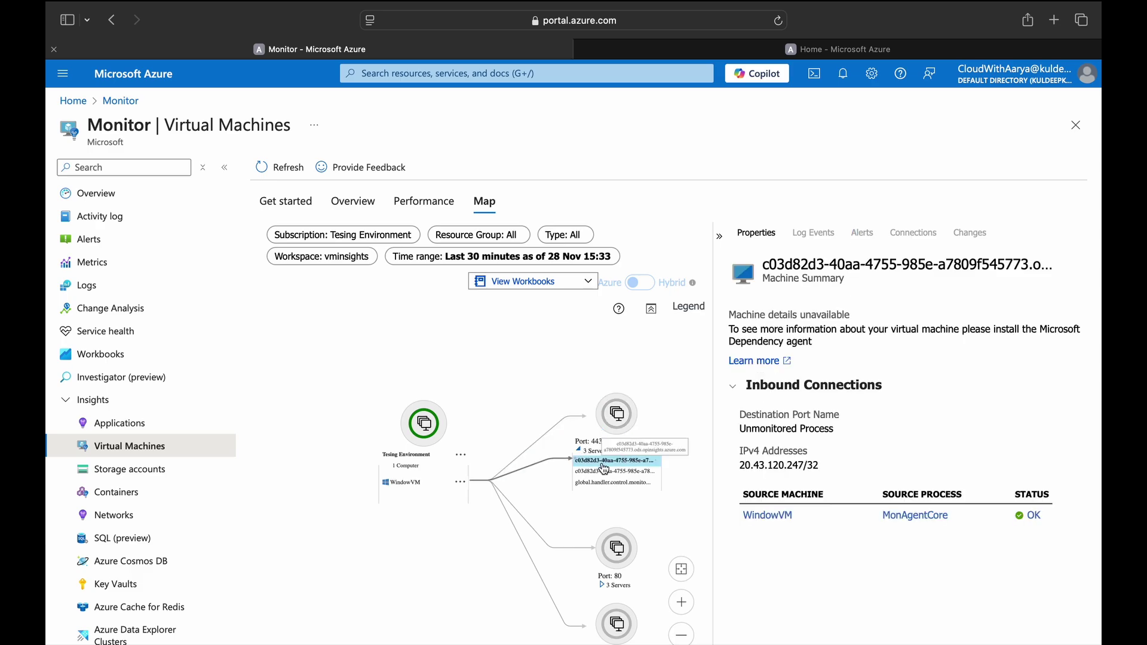
{"action": "left_click", "coordinate": [614, 483]}
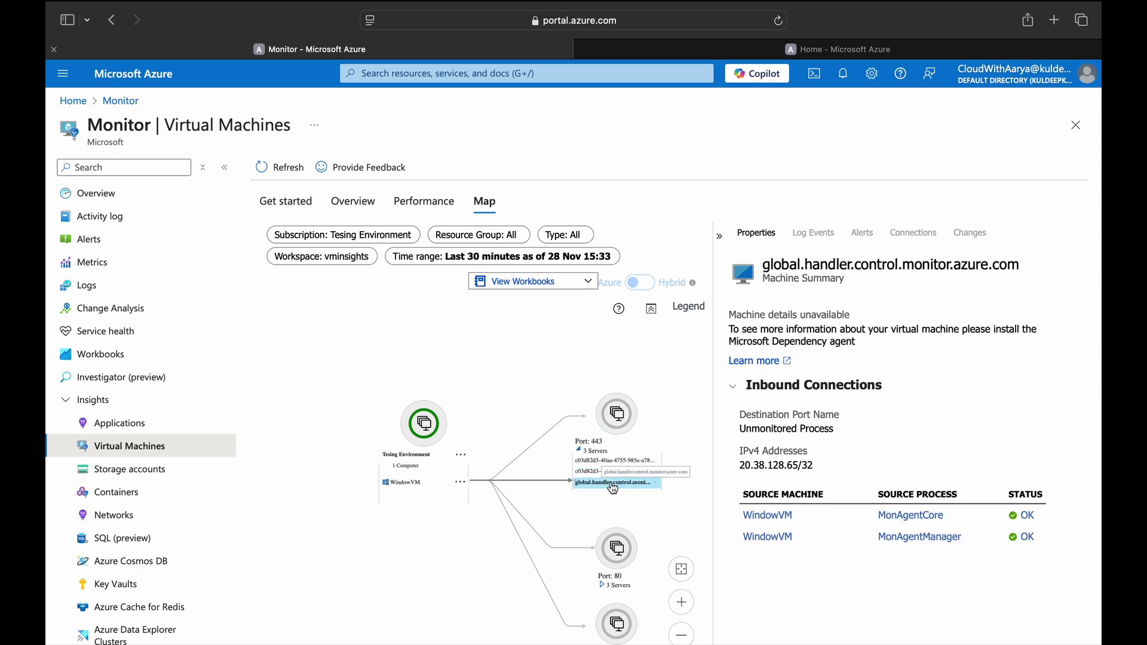
{"action": "left_click", "coordinate": [613, 489]}
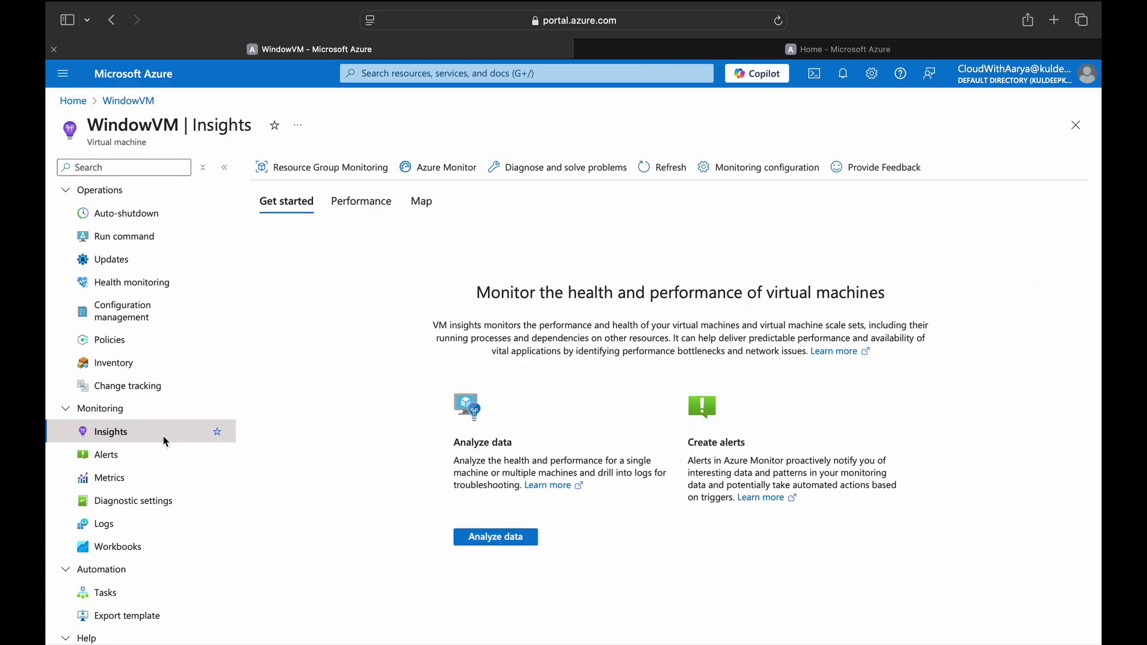
Review WindowVM's own Insights performance charts and its Performance Analysis workbook.
{"action": "left_click", "coordinate": [358, 201]}
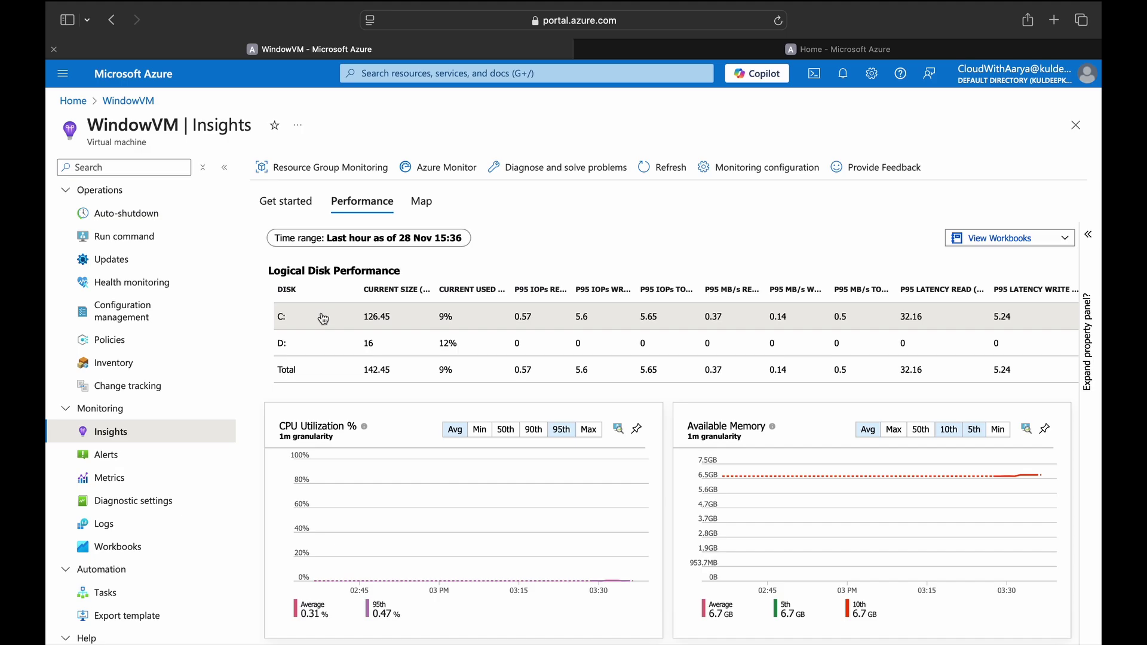
{"action": "scroll", "coordinate": [396, 460], "scroll_direction": "down", "scroll_amount": 8}
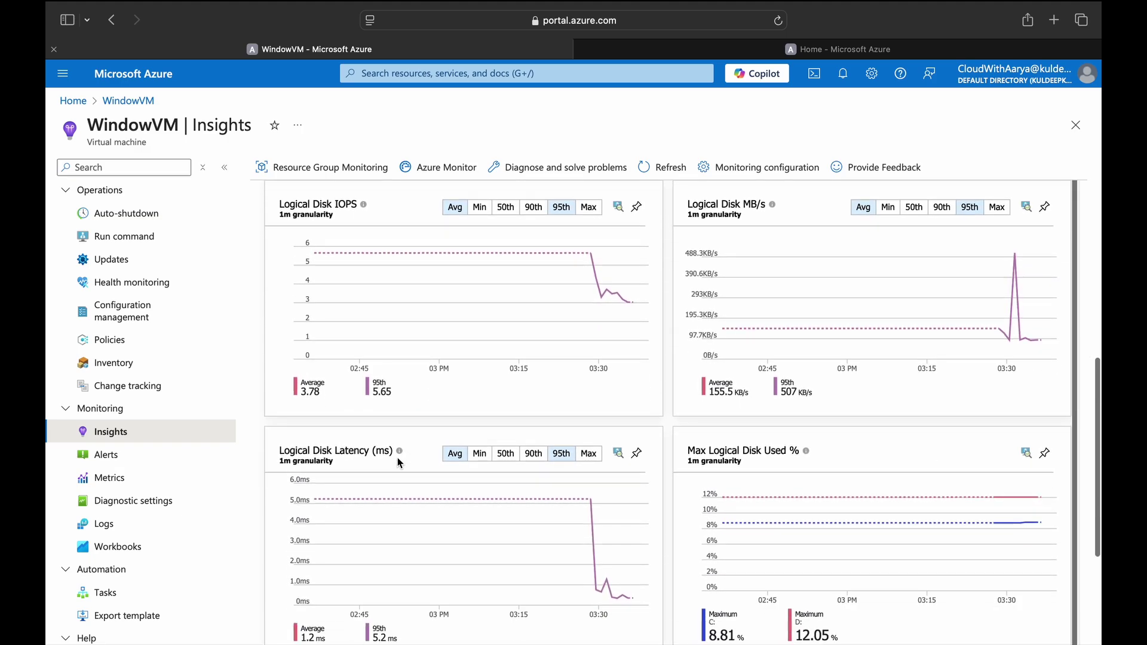
{"action": "scroll", "coordinate": [399, 463], "scroll_direction": "down", "scroll_amount": 5}
{"action": "scroll", "coordinate": [398, 463], "scroll_direction": "up", "scroll_amount": 2}
{"action": "scroll", "coordinate": [399, 463], "scroll_direction": "down", "scroll_amount": 1}
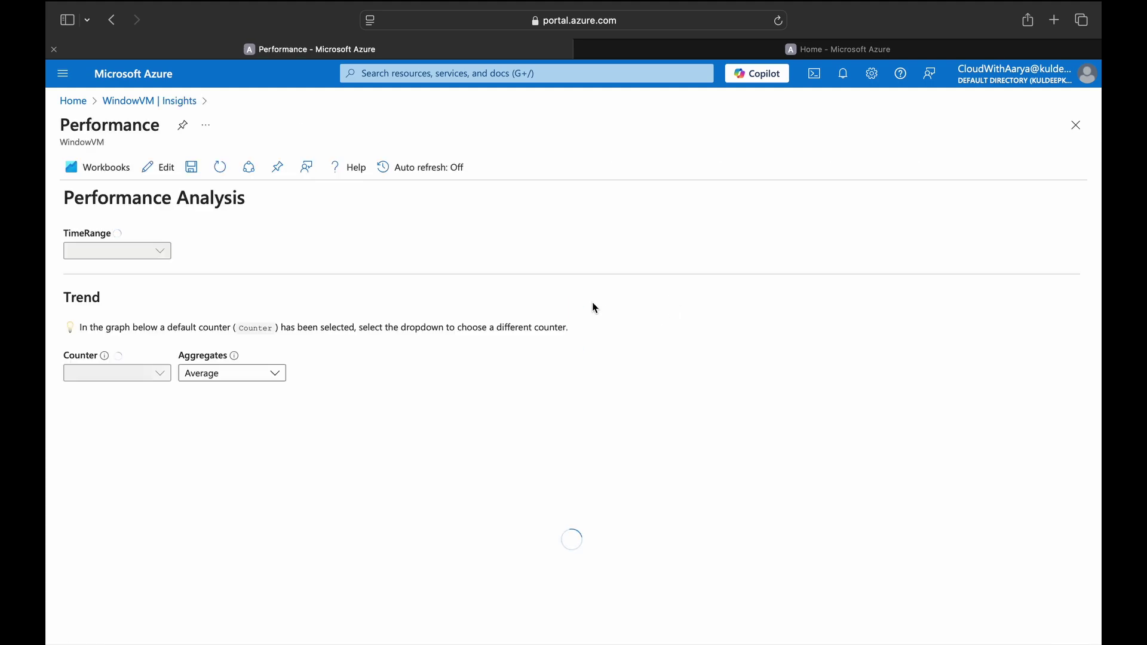
{"action": "scroll", "coordinate": [595, 308], "scroll_direction": "down", "scroll_amount": 10}
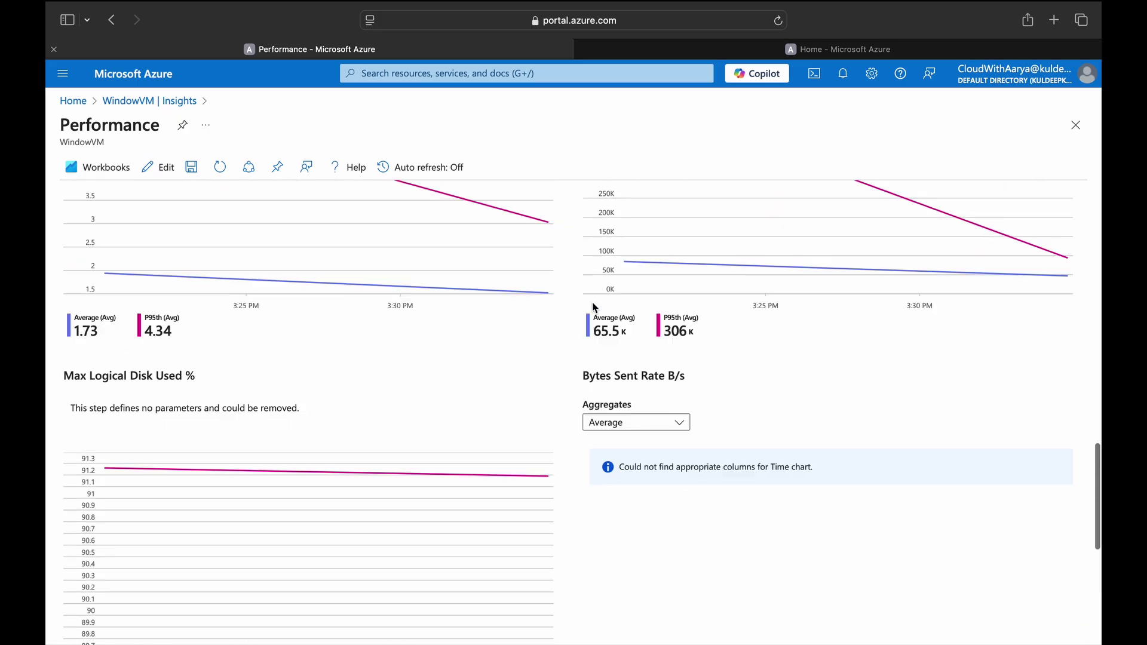
{"action": "scroll", "coordinate": [595, 308], "scroll_direction": "up", "scroll_amount": 15}
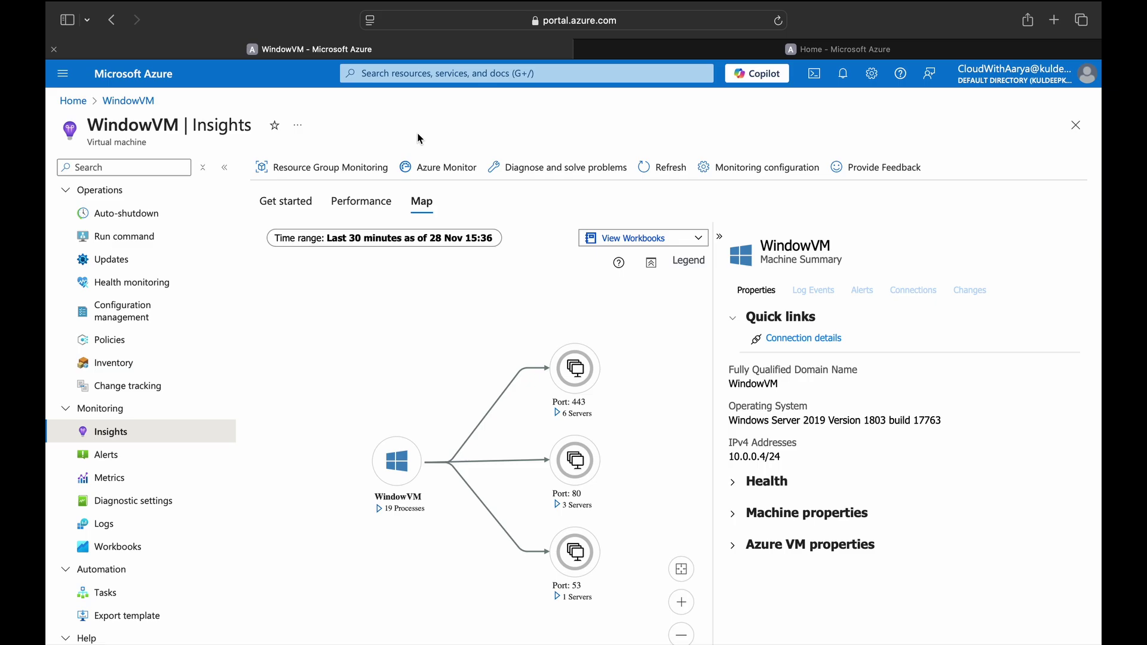
Return to the virtual machines overview in Azure Monitor and turn VM Insights off for LinuxVM.
{"action": "left_click", "coordinate": [160, 80]}
{"action": "left_click", "coordinate": [173, 74]}
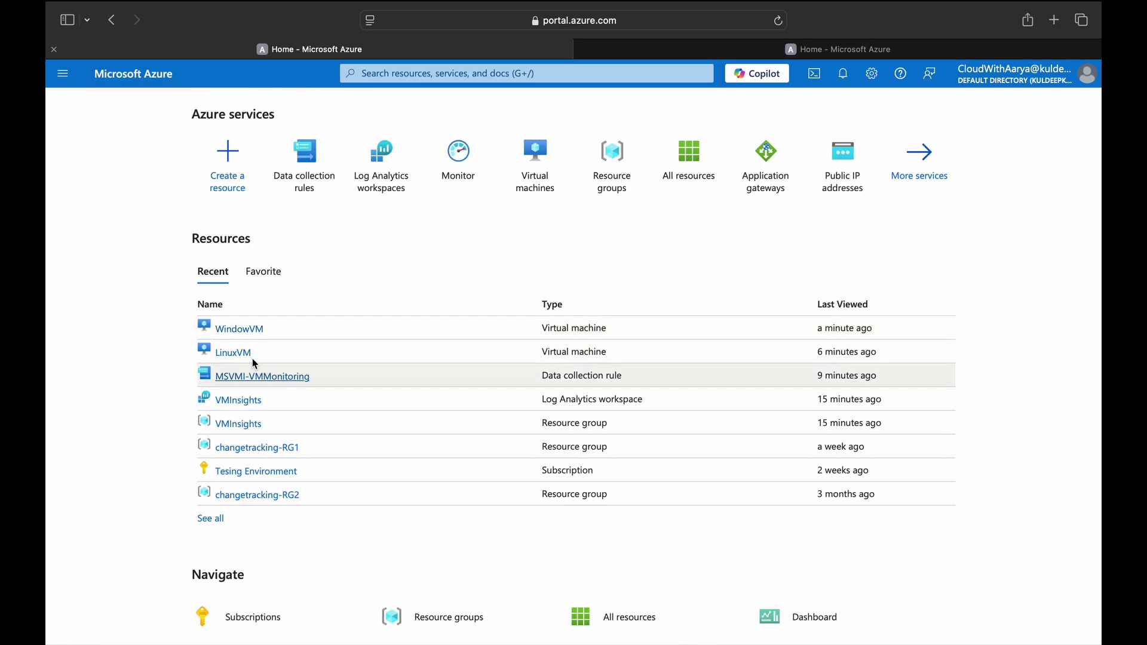
{"action": "left_click", "coordinate": [459, 160]}
{"action": "left_click", "coordinate": [144, 448]}
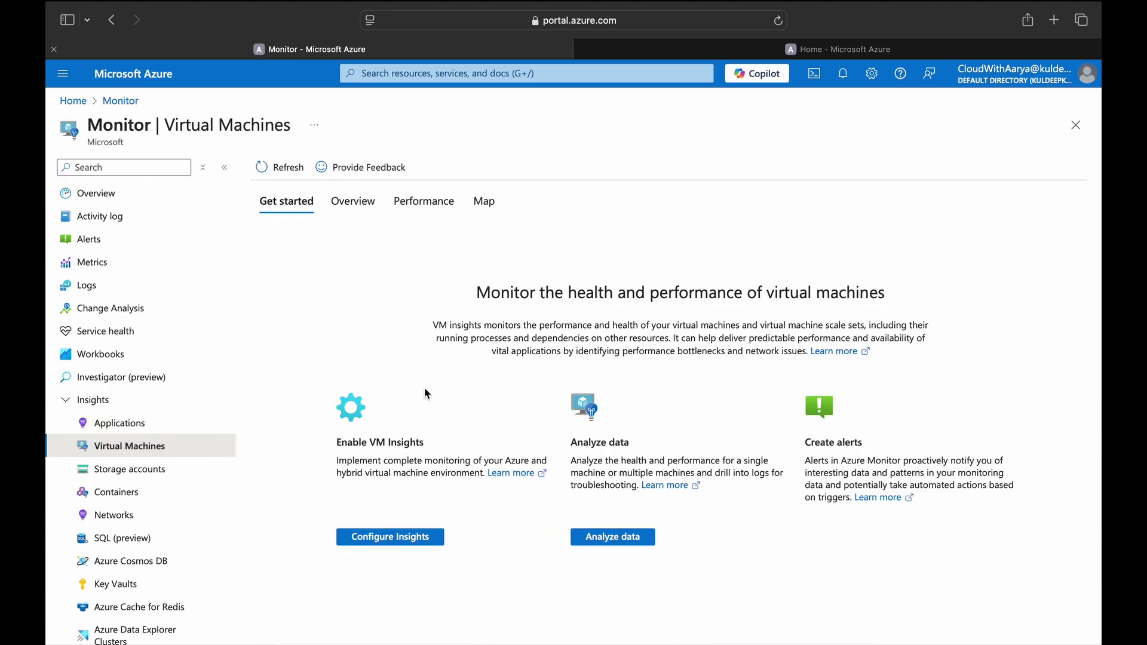
{"action": "left_click", "coordinate": [353, 202]}
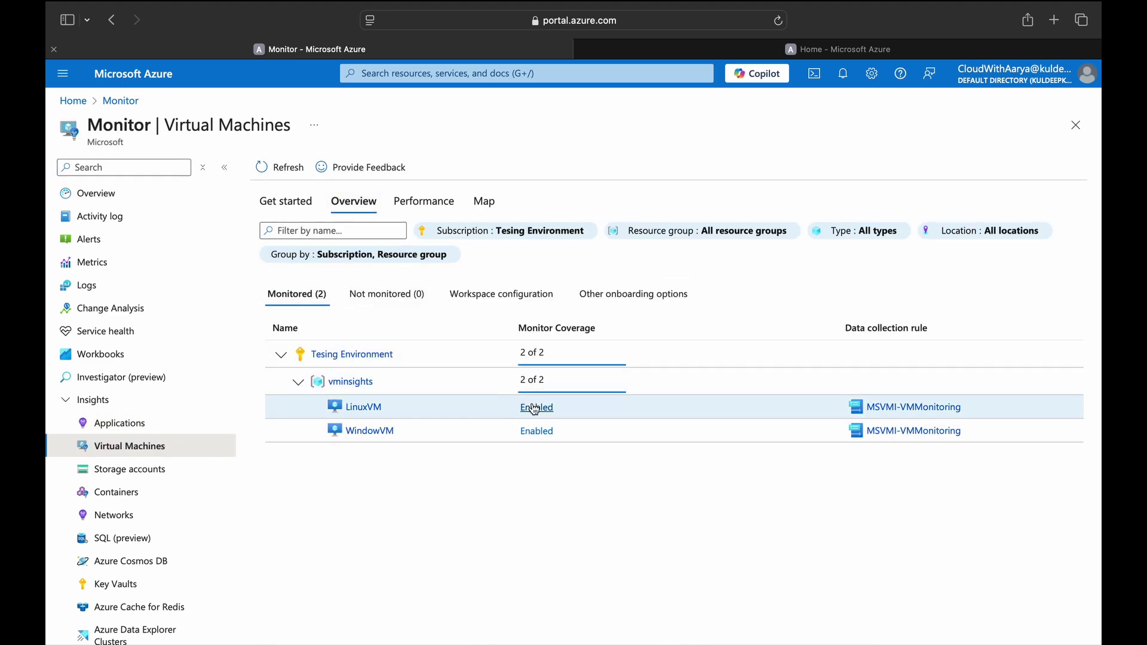
{"action": "left_click", "coordinate": [534, 408]}
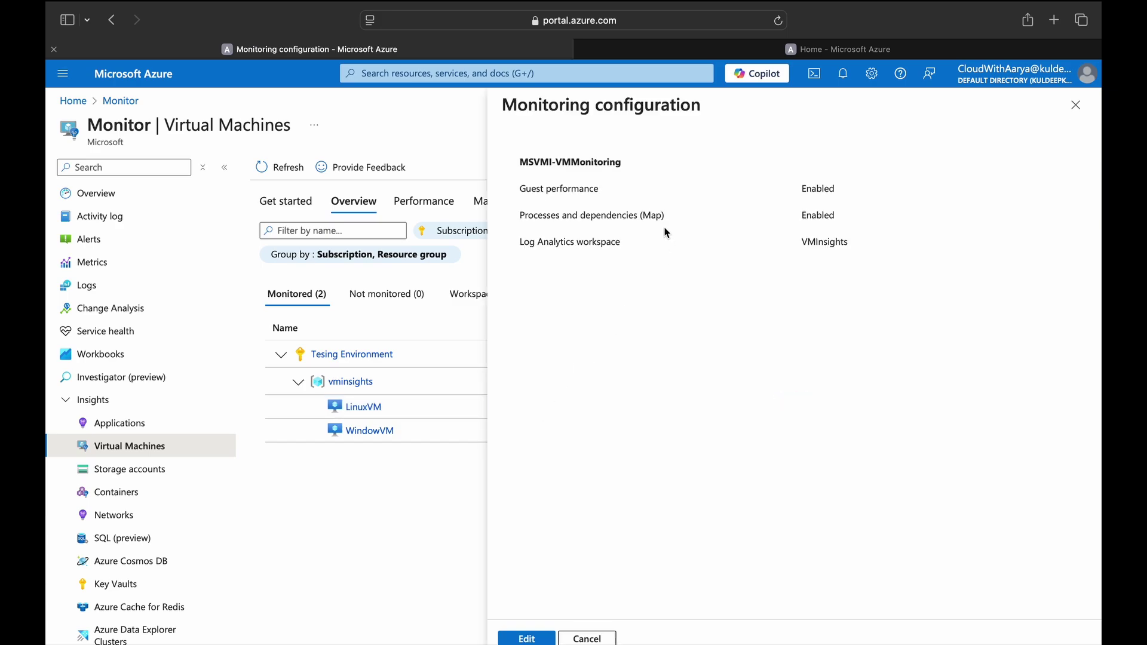
{"action": "left_click", "coordinate": [701, 221]}
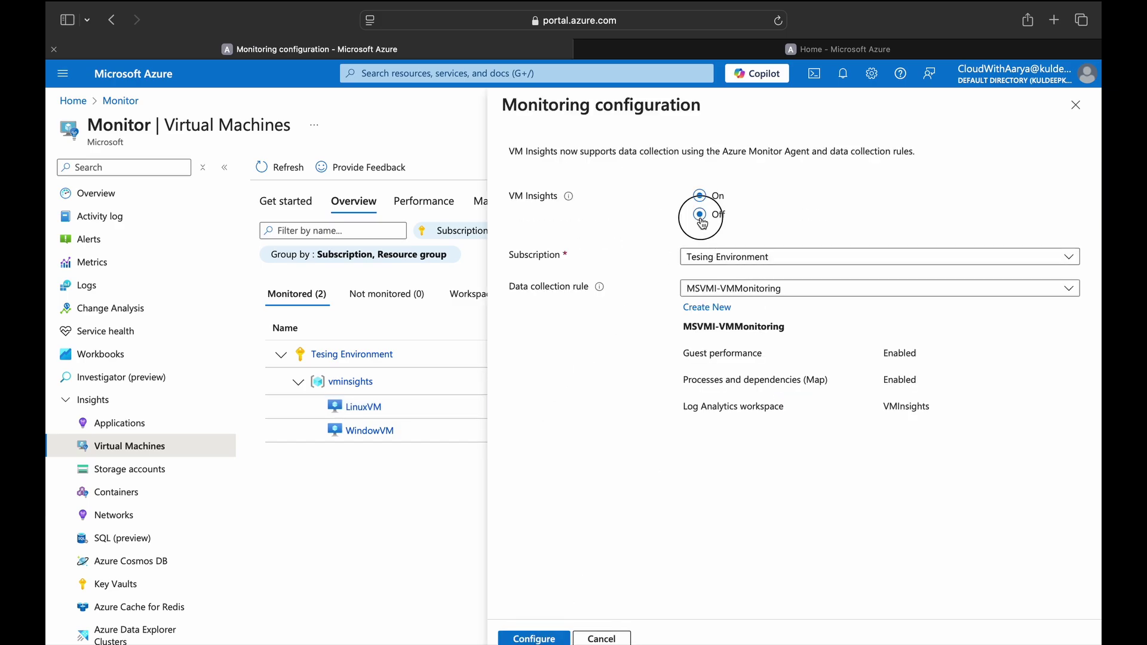
{"action": "left_click", "coordinate": [553, 640]}
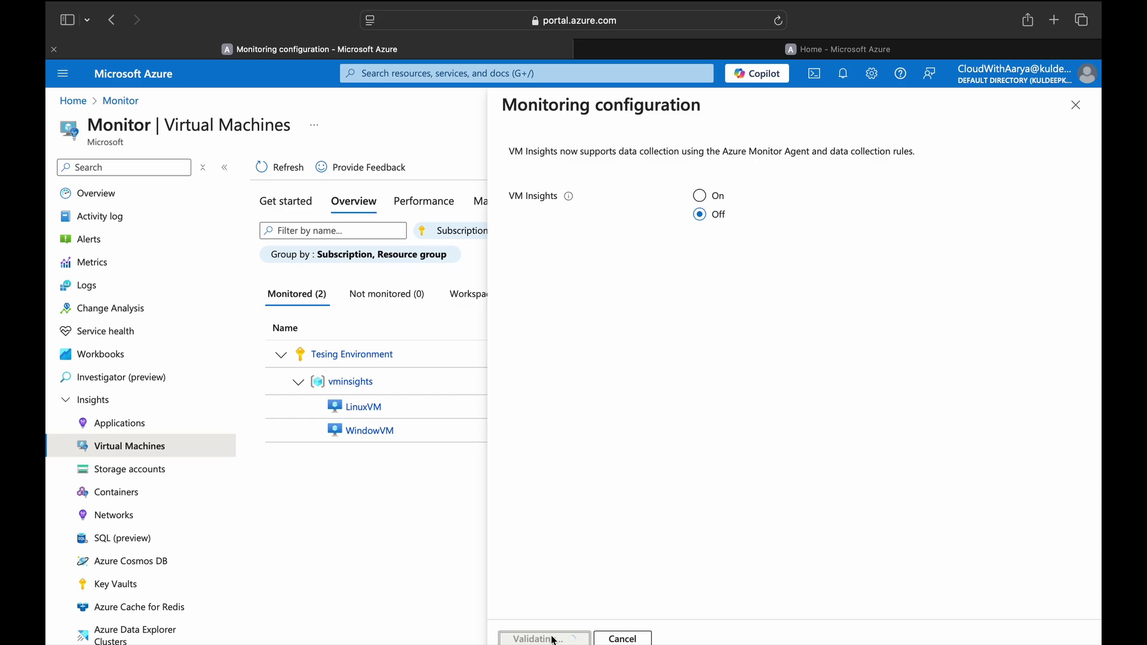
Turn VM Insights off in WindowVM's monitoring configuration and apply the change.
{"action": "left_click", "coordinate": [548, 430]}
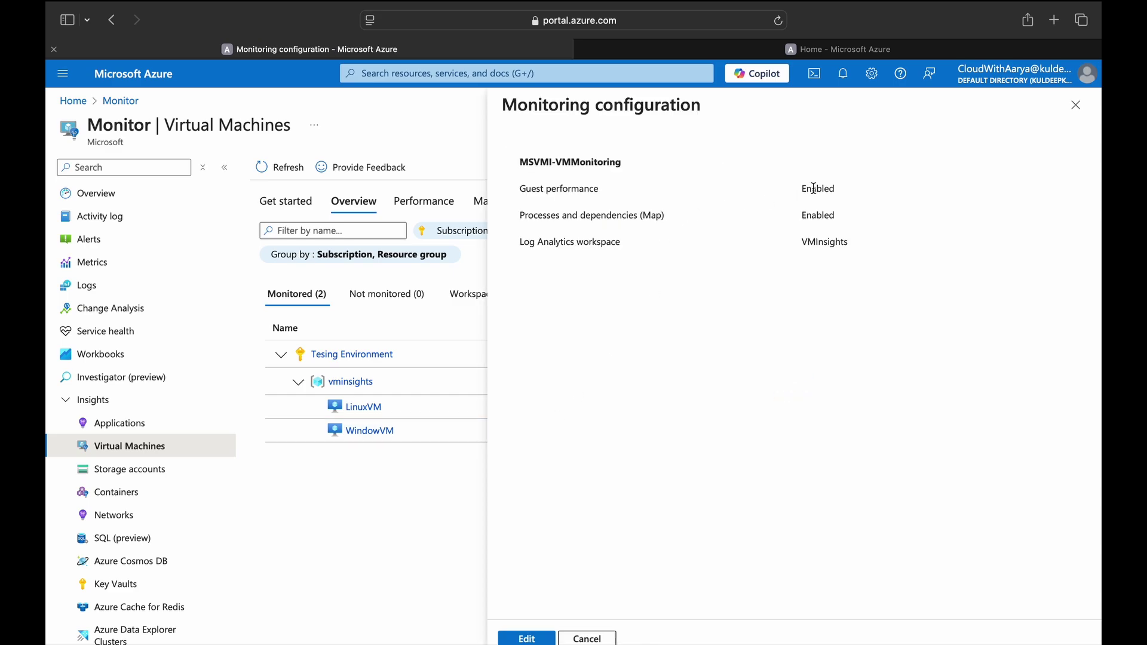
{"action": "left_click", "coordinate": [526, 639]}
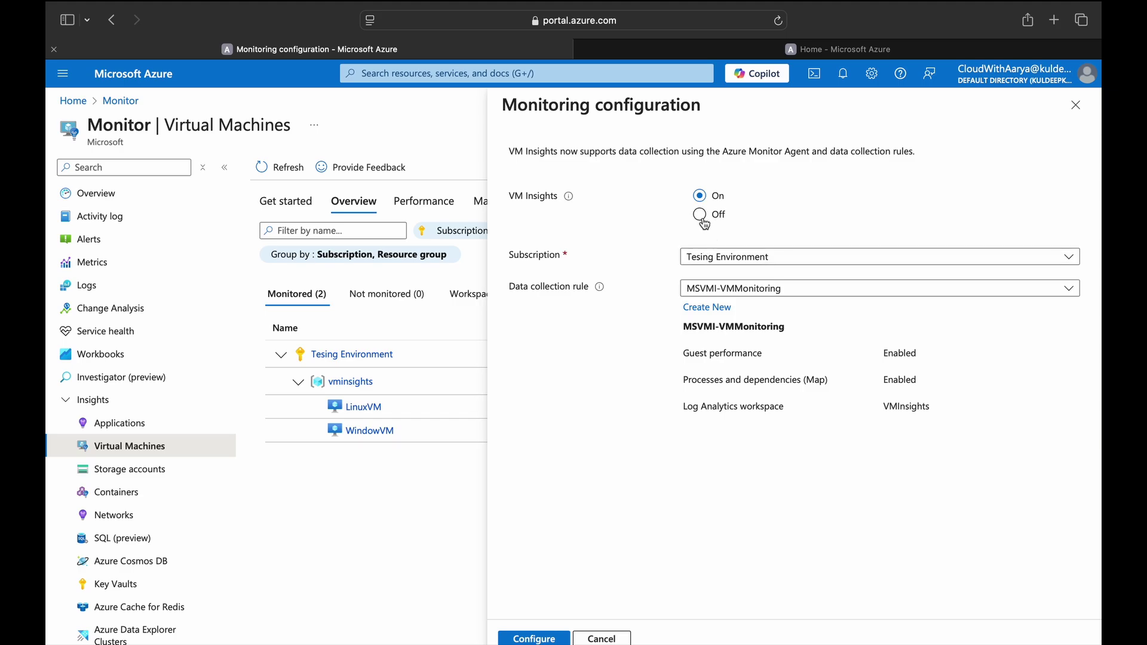
{"action": "left_click", "coordinate": [699, 215]}
{"action": "left_click", "coordinate": [515, 637]}
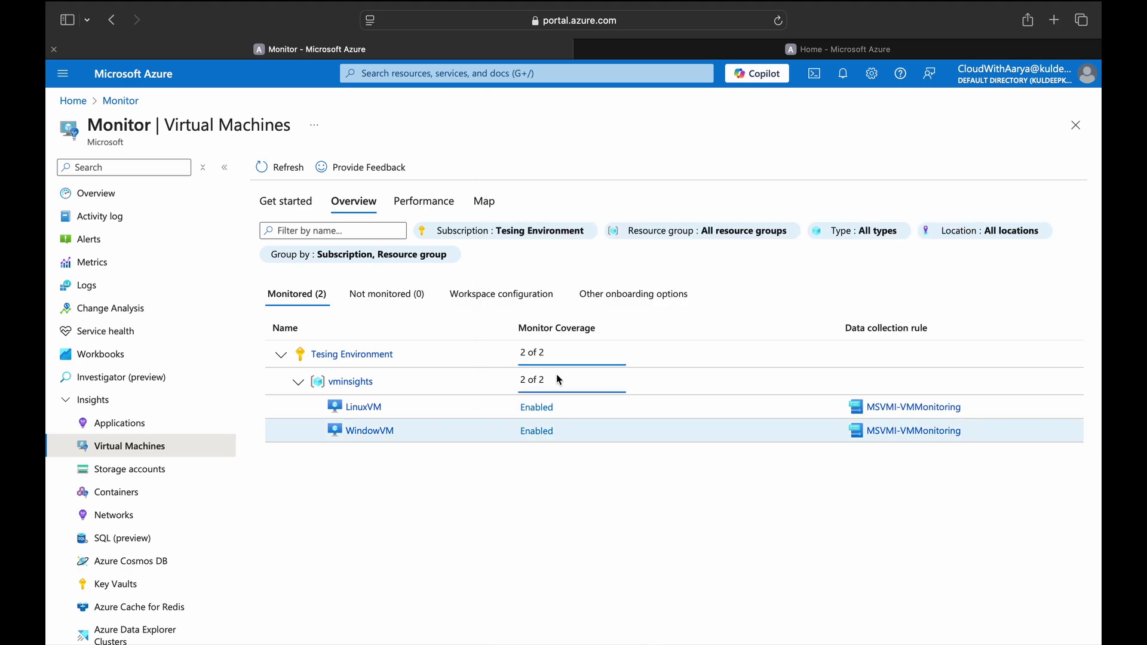
Switch to the portal home in the other browser tab and uninstall the AzureMonitorLinuxAgent extension from LinuxVM.
{"action": "key", "text": "ctrl+Tab"}
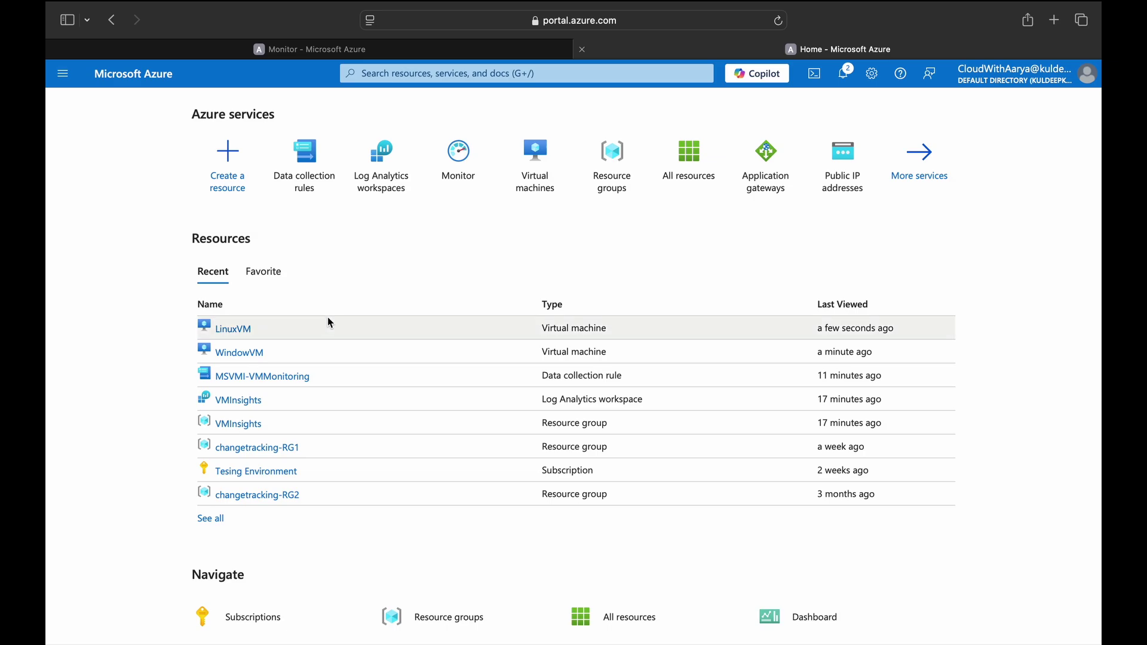
{"action": "left_click", "coordinate": [255, 336]}
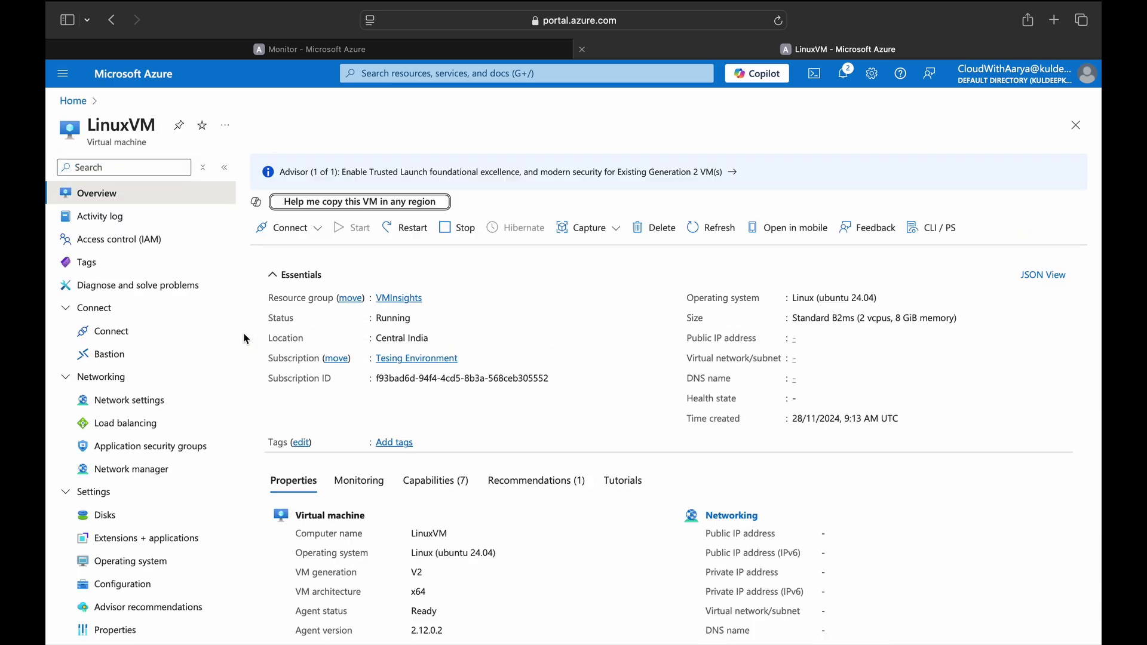
{"action": "left_click", "coordinate": [168, 541]}
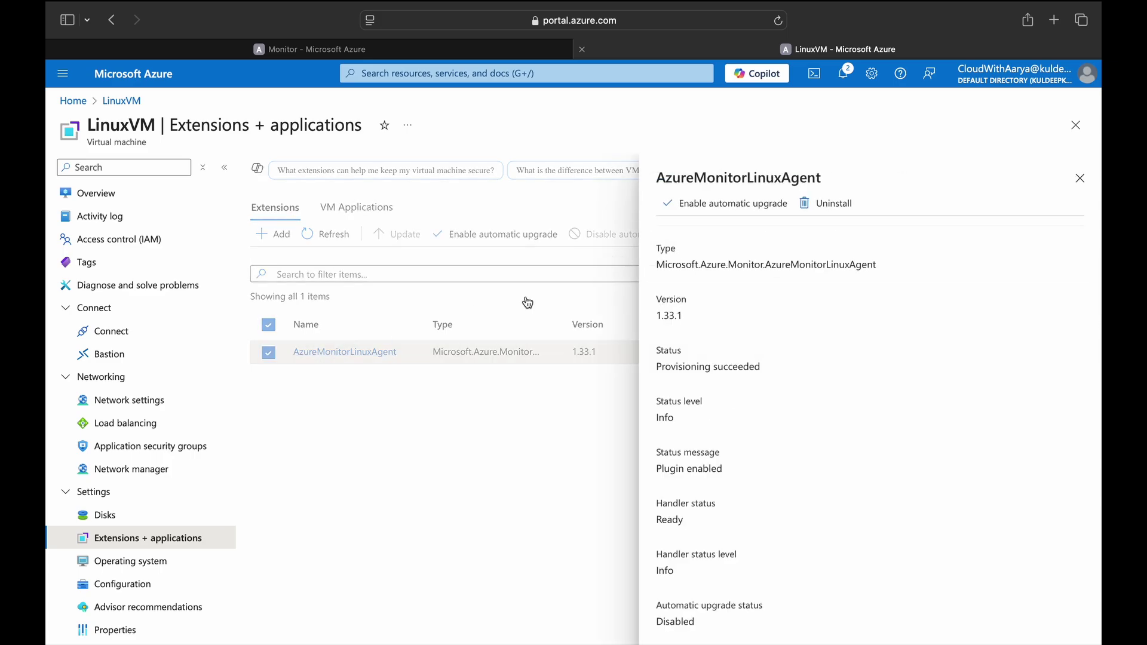
{"action": "left_click", "coordinate": [804, 203]}
Uninstall the AzureMonitorWindowsAgent and DependencyAgentWindows extensions from WindowVM.
{"action": "left_click", "coordinate": [73, 101]}
{"action": "left_click", "coordinate": [215, 351]}
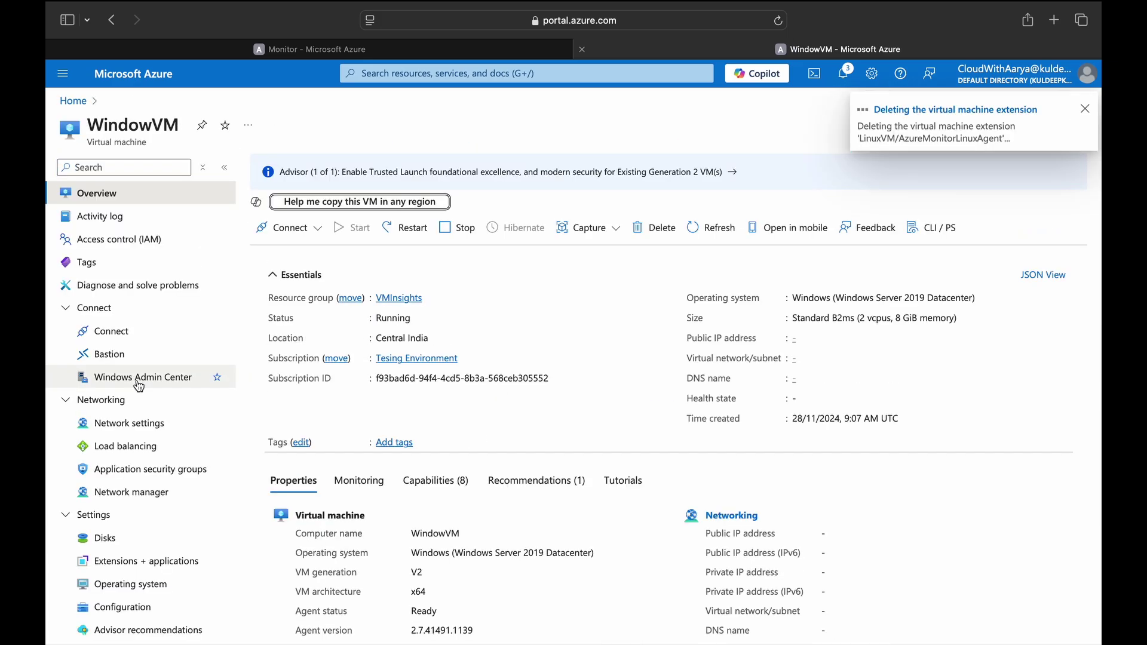
{"action": "left_click", "coordinate": [158, 560]}
{"action": "left_click", "coordinate": [346, 352]}
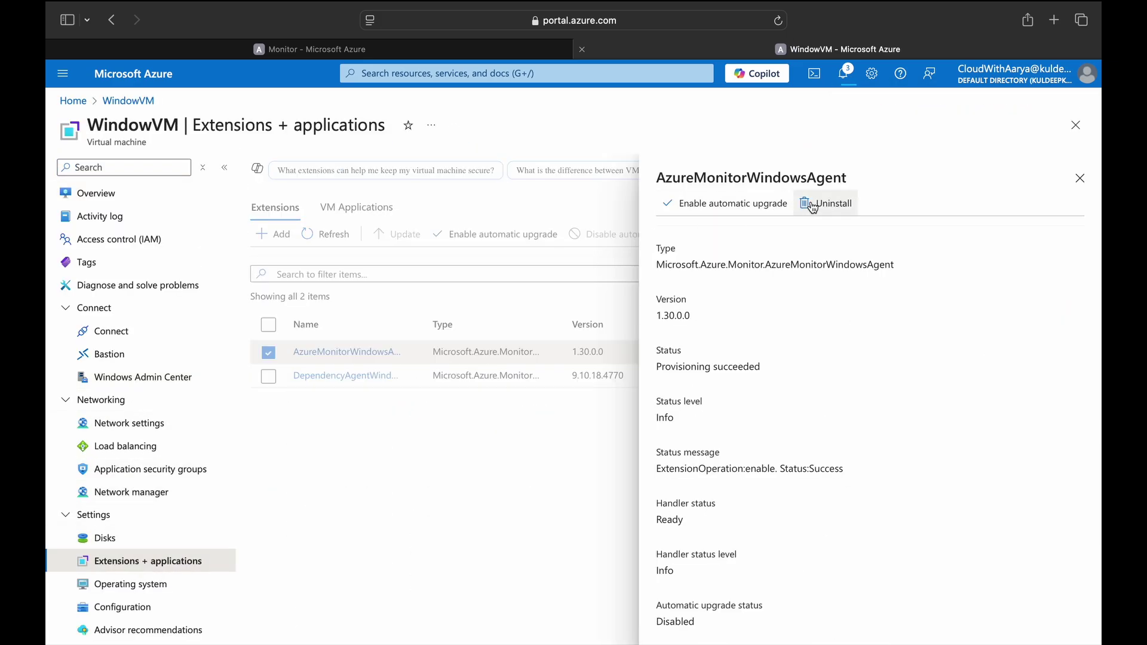
{"action": "left_click", "coordinate": [808, 200]}
{"action": "left_click", "coordinate": [345, 375]}
{"action": "left_click", "coordinate": [836, 203]}
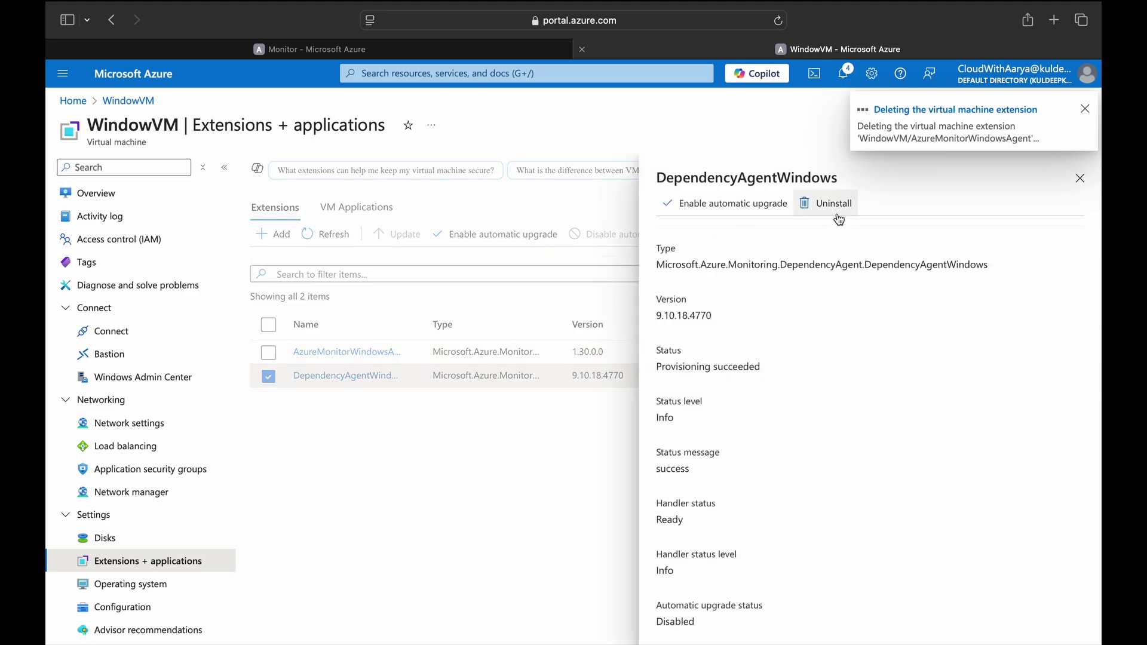
Open the data collection rules list and select the MSVMI-VMMonitoring rule.
{"action": "left_click", "coordinate": [73, 100]}
{"action": "left_click", "coordinate": [306, 172]}
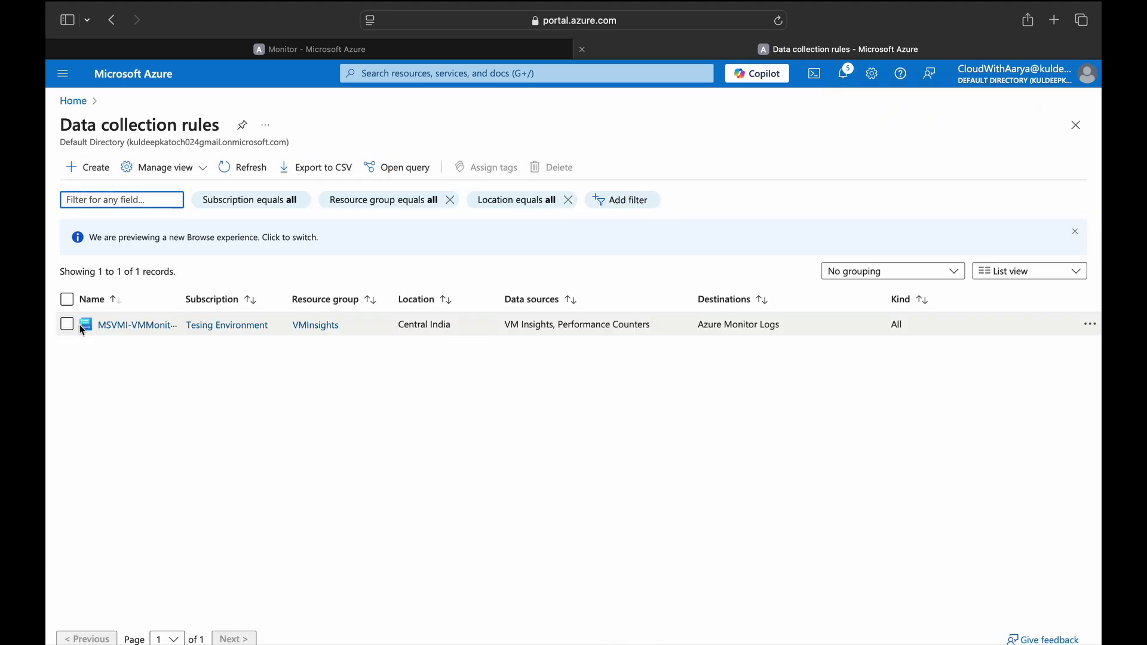
{"action": "left_click", "coordinate": [67, 325]}
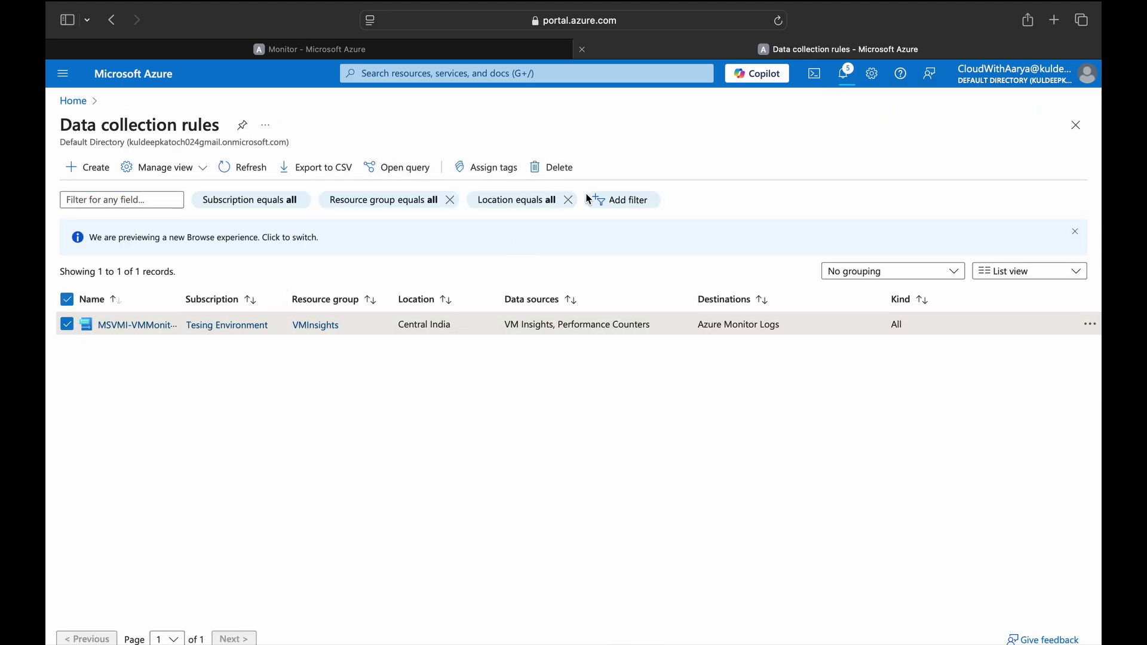